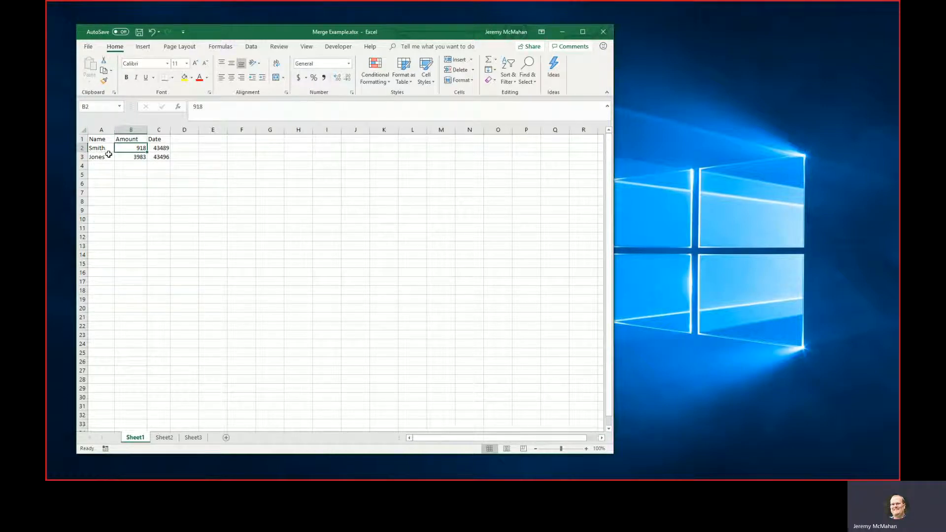
# Convert the Name, Amount and Date data on Sheet1 into a table with headers.
pyautogui.click(106, 149)
pyautogui.click(122, 152)
pyautogui.click(131, 157)
pyautogui.click(130, 149)
pyautogui.click(404, 69)
pyautogui.click(120, 145)
pyautogui.hotkey('ctrl', 't')
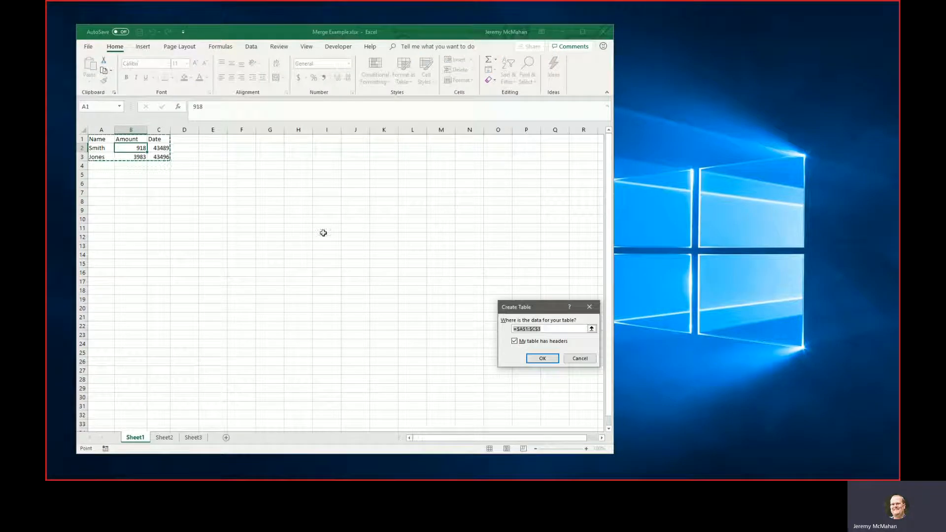
pyautogui.moveTo(543, 313); pyautogui.dragTo(340, 135)
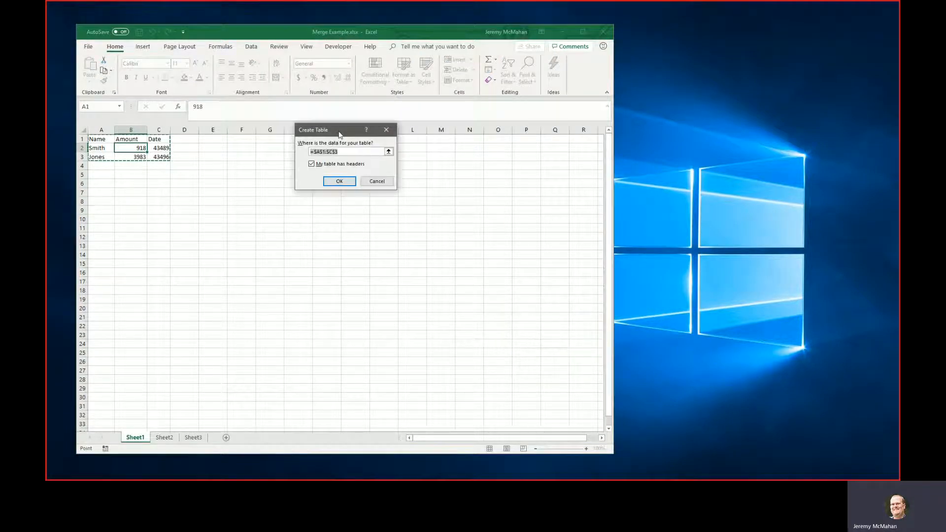
pyautogui.click(339, 181)
pyautogui.click(134, 147)
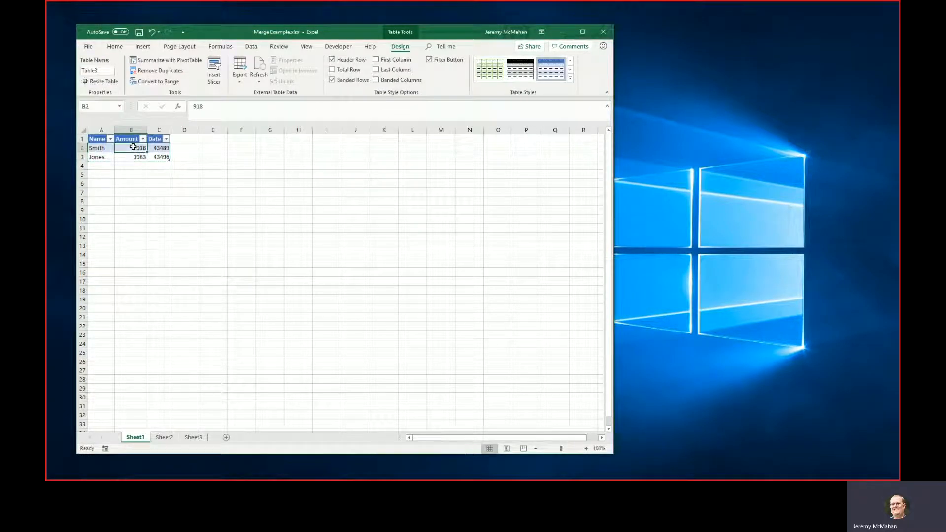
pyautogui.click(100, 71)
pyautogui.click(132, 154)
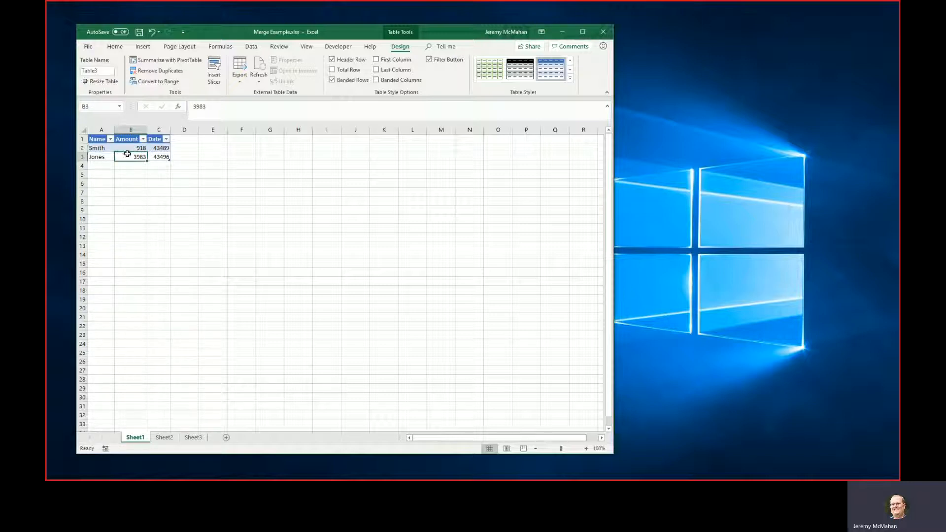
# Convert the data ranges on Sheet2 and Sheet3 into tables with headers.
pyautogui.hotkey('ctrl', 'pagedown')
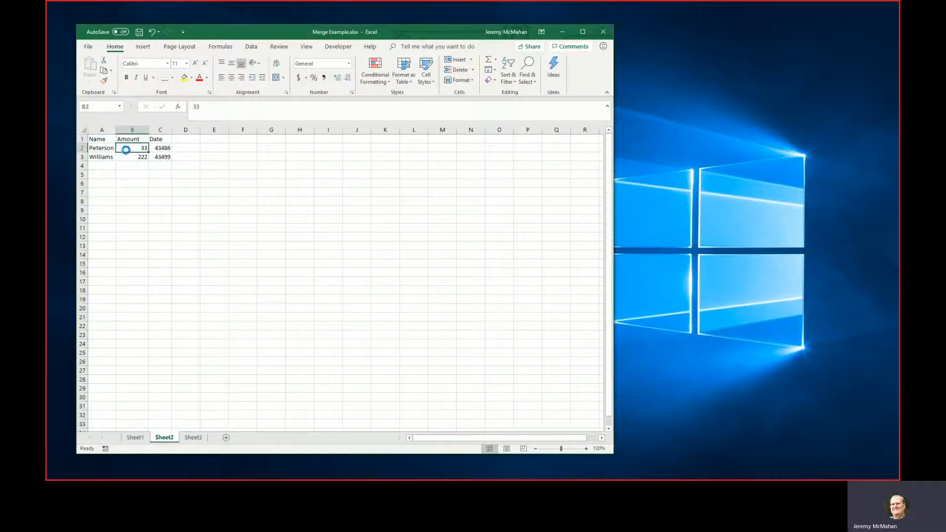
pyautogui.hotkey('ctrl', 't')
pyautogui.press('Return')
pyautogui.hotkey('ctrl', 'pagedown')
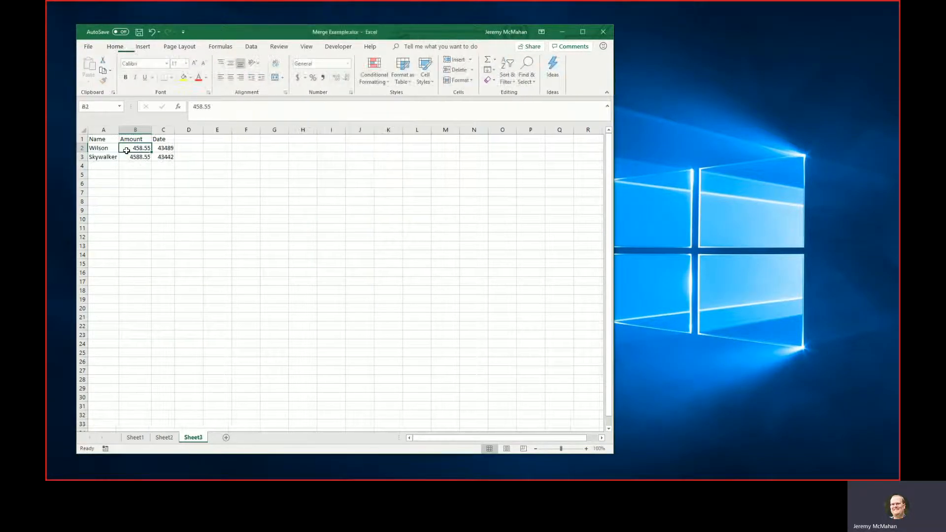
pyautogui.hotkey('ctrl', 't')
pyautogui.press('Return')
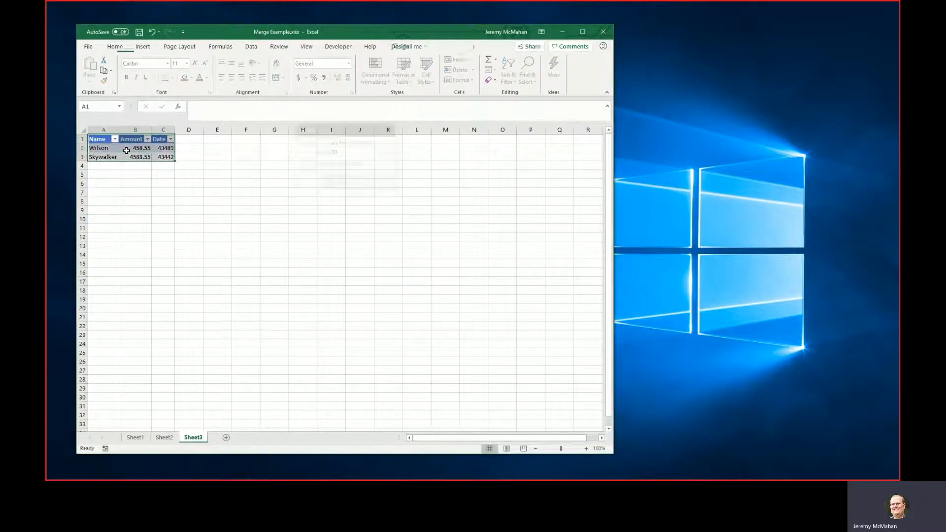
# Load the Sheet1 table into the Power Query Editor as a new query.
pyautogui.click(135, 438)
pyautogui.click(126, 150)
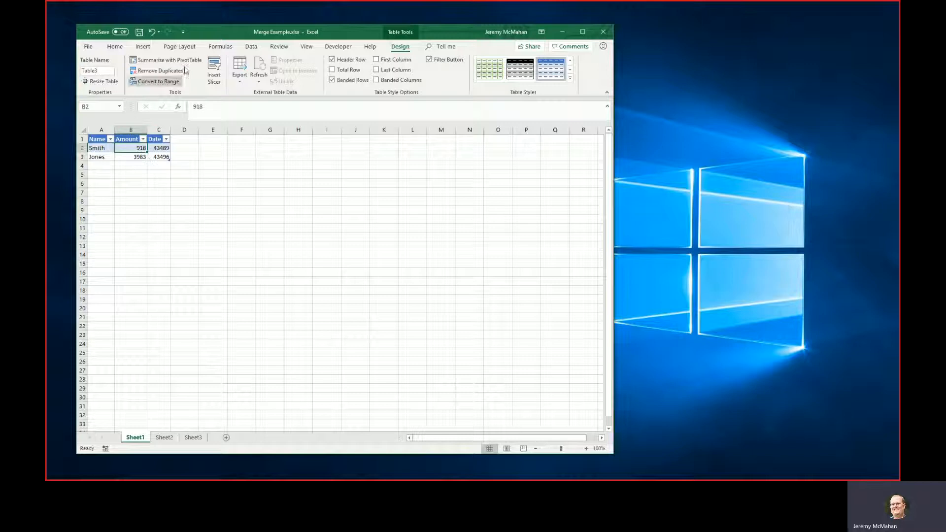
pyautogui.click(251, 47)
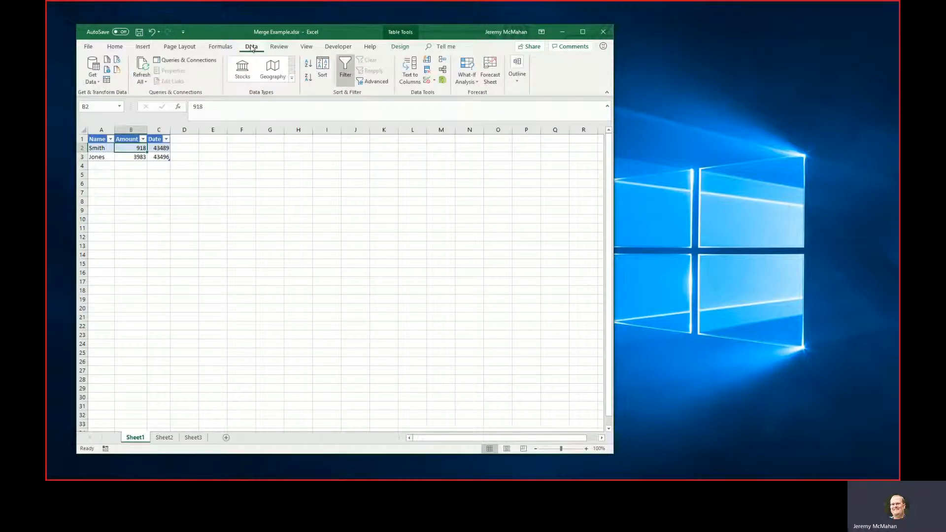
pyautogui.doubleClick(243, 35)
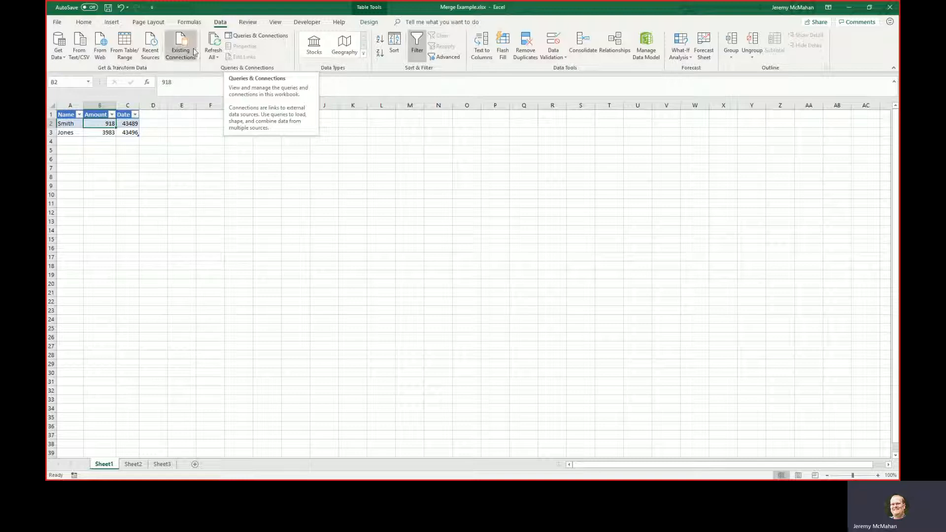
pyautogui.click(121, 51)
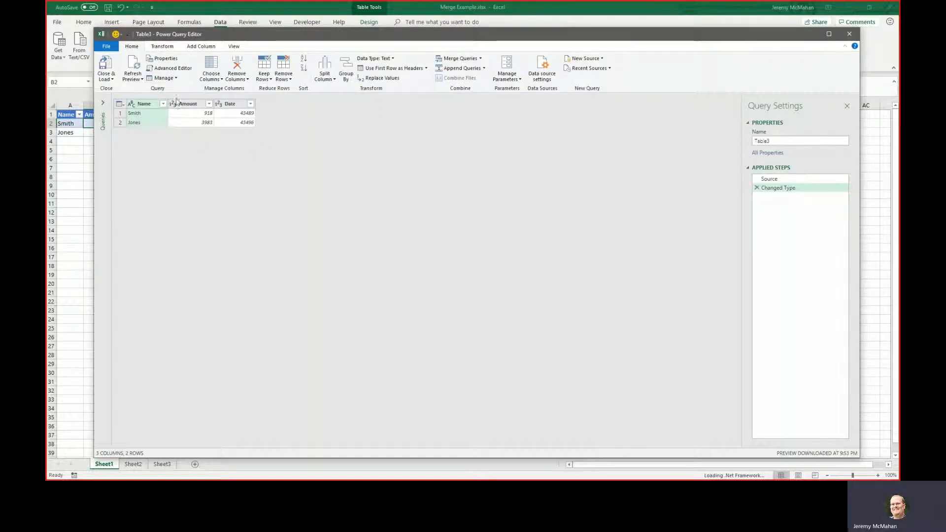
# Change the Amount column's data type to Currency, replacing the current type conversion.
pyautogui.click(209, 104)
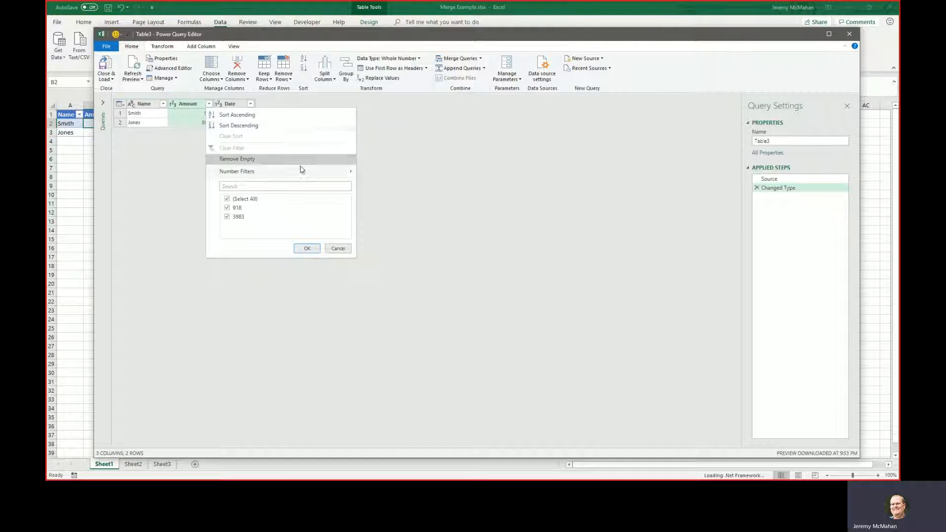
pyautogui.click(190, 105)
pyautogui.rightClick(190, 104)
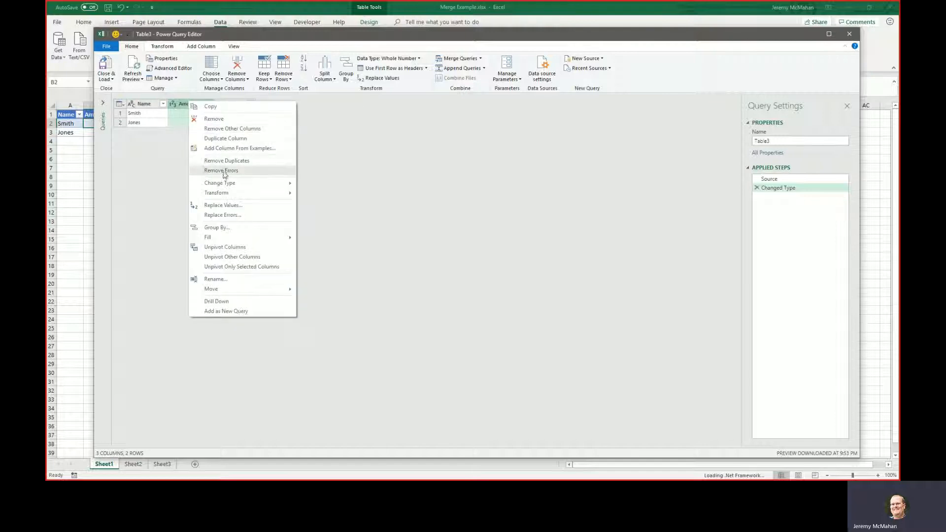
pyautogui.moveTo(237, 183)
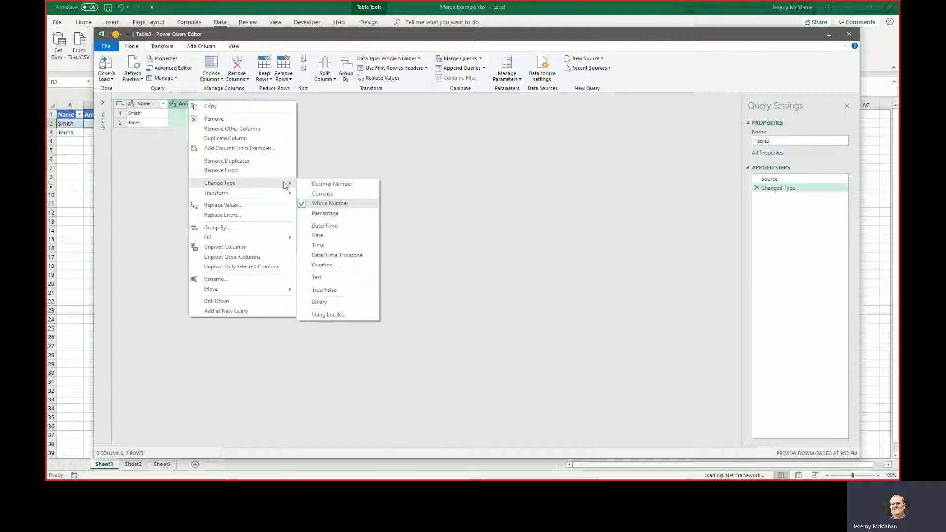
pyautogui.click(331, 192)
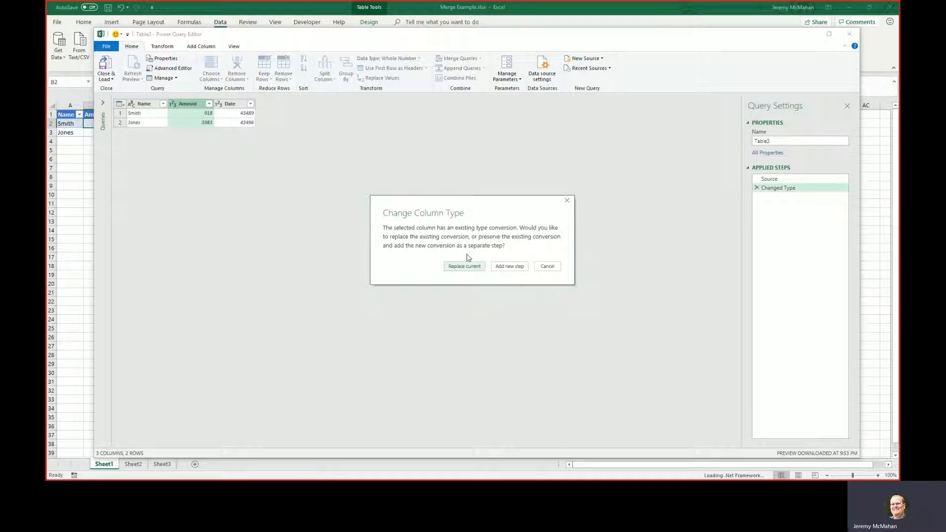
pyautogui.click(470, 267)
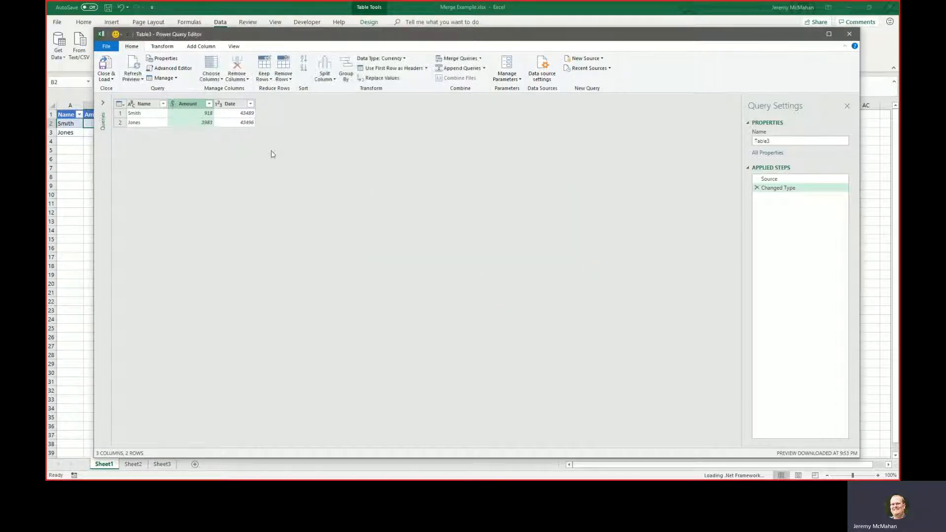
# Change the data type of the Sheet1 query's Date column to Date, replacing the current conversion.
pyautogui.rightClick(230, 105)
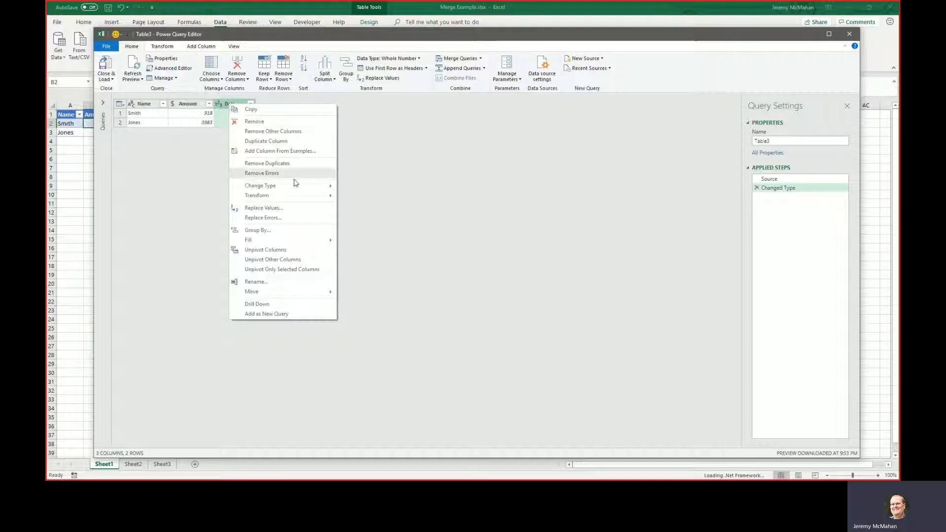
pyautogui.moveTo(296, 186)
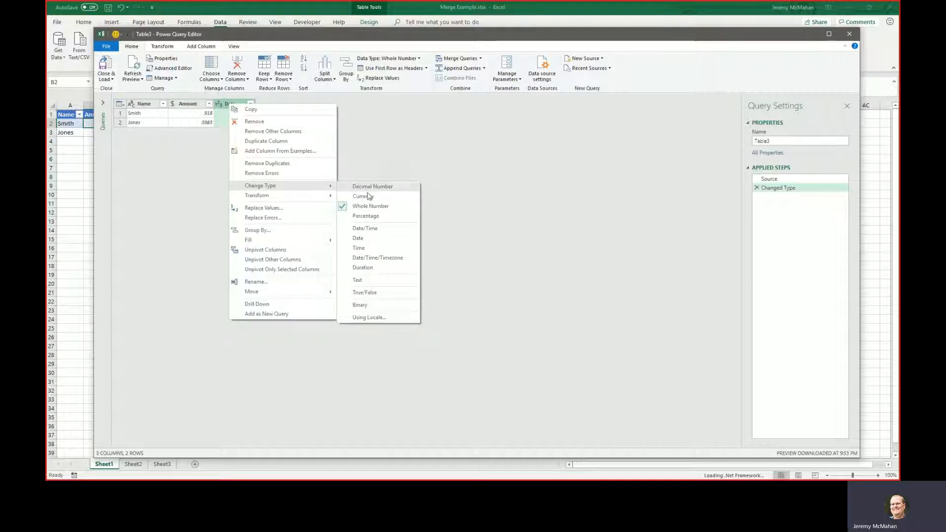
pyautogui.click(370, 239)
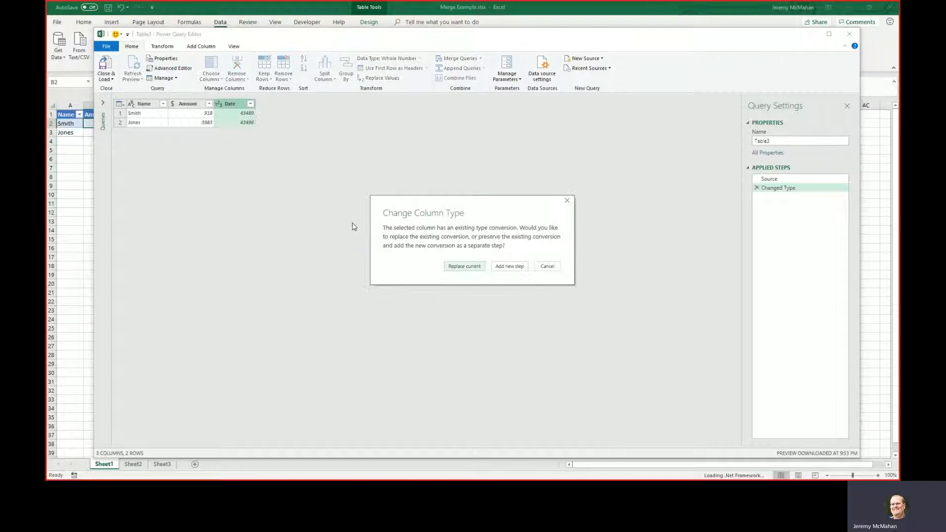
pyautogui.click(468, 267)
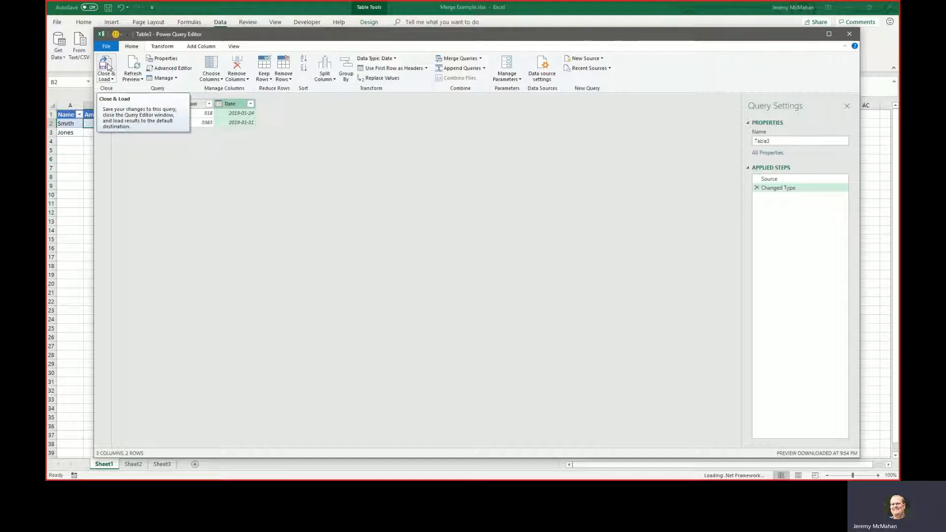
# Close the Sheet1 table's query and load it as a connection only.
pyautogui.click(107, 78)
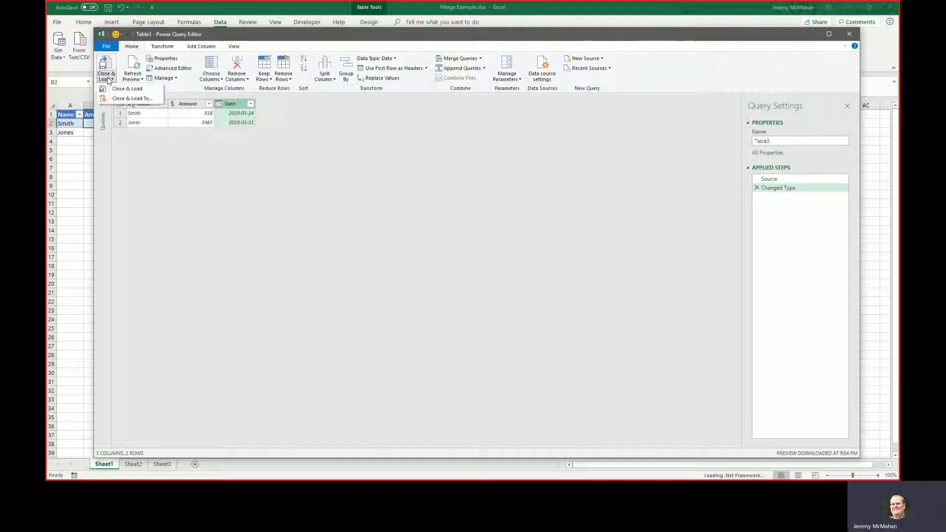
pyautogui.click(127, 98)
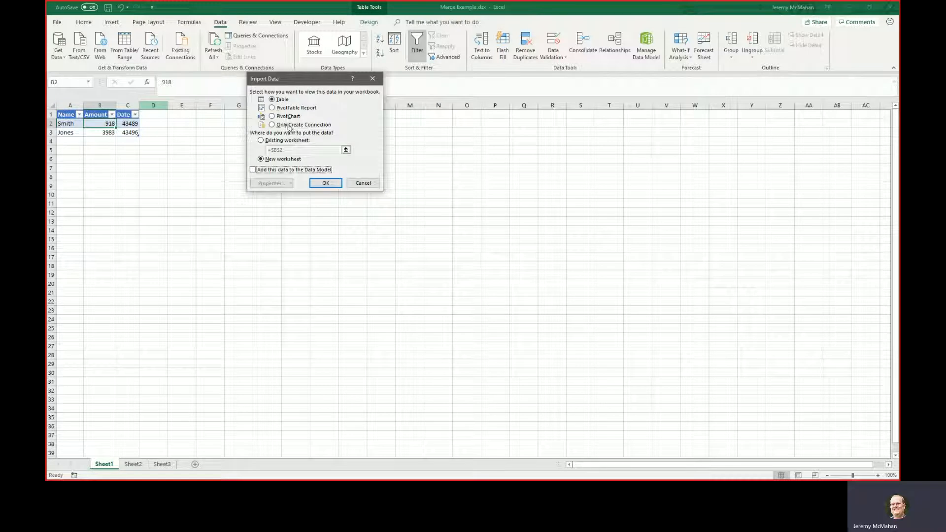
pyautogui.click(289, 126)
pyautogui.click(321, 182)
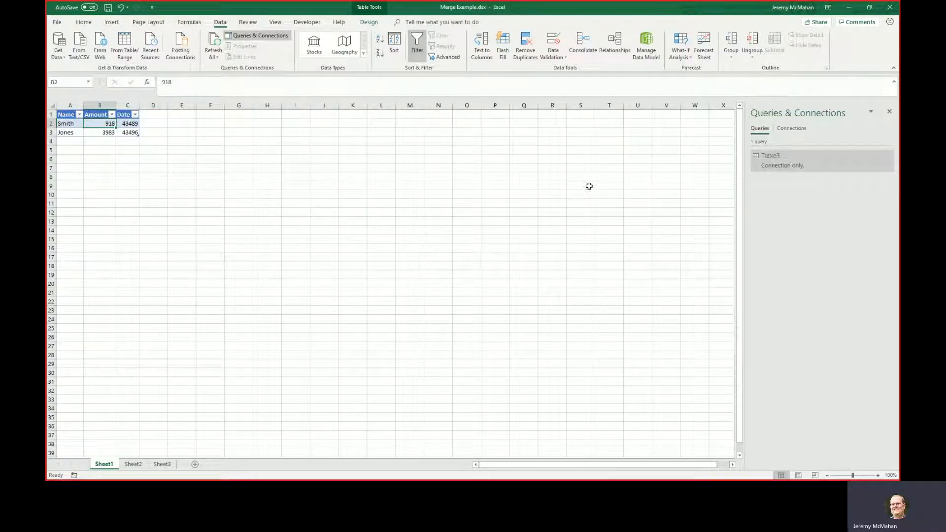
pyautogui.moveTo(774, 164)
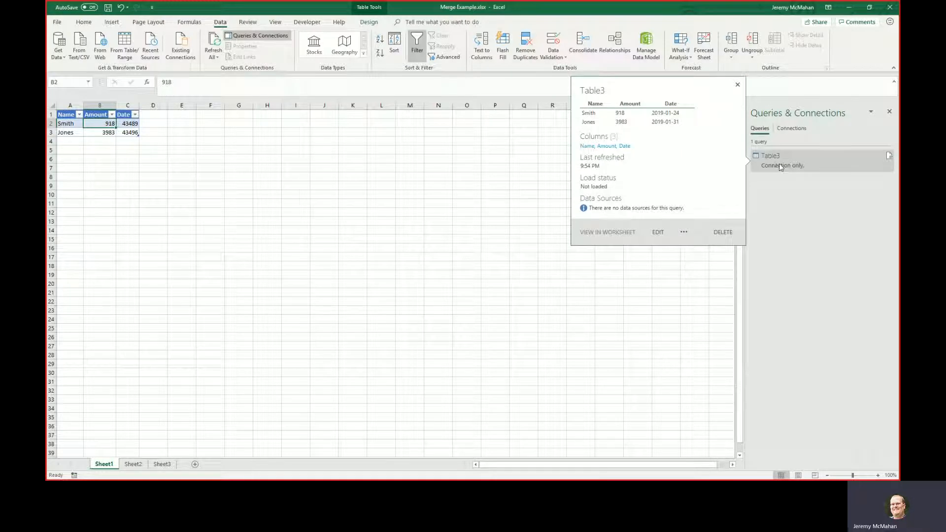
# Load the Sheet2 table into Power Query and change its Amount column to Currency, replacing the current conversion.
pyautogui.click(133, 464)
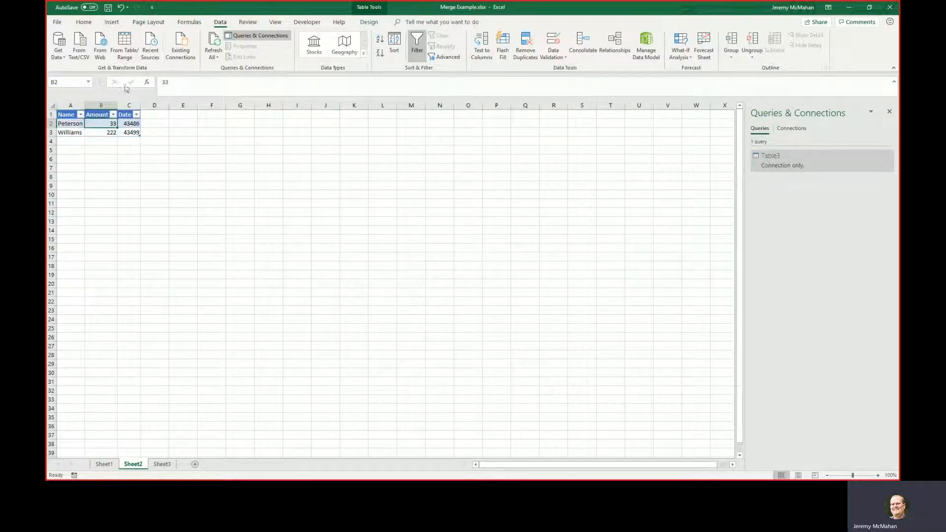
pyautogui.click(124, 44)
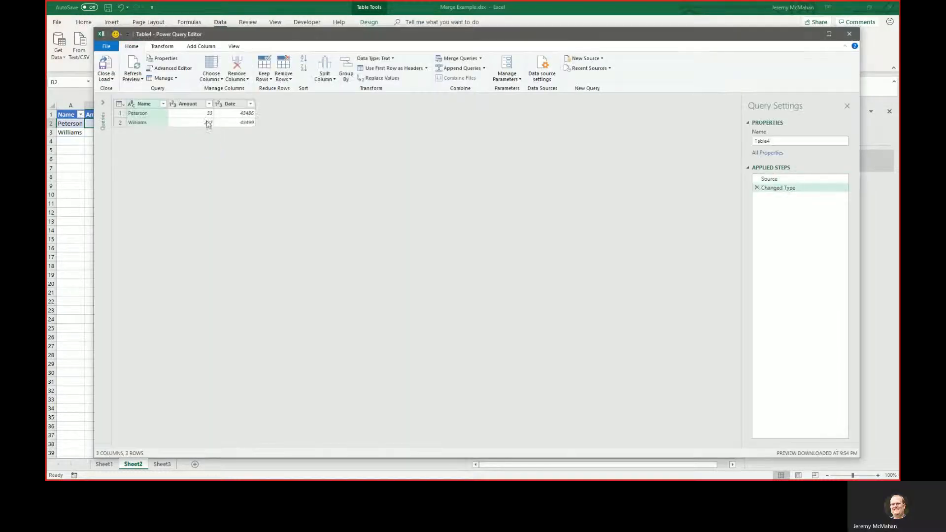
pyautogui.rightClick(188, 104)
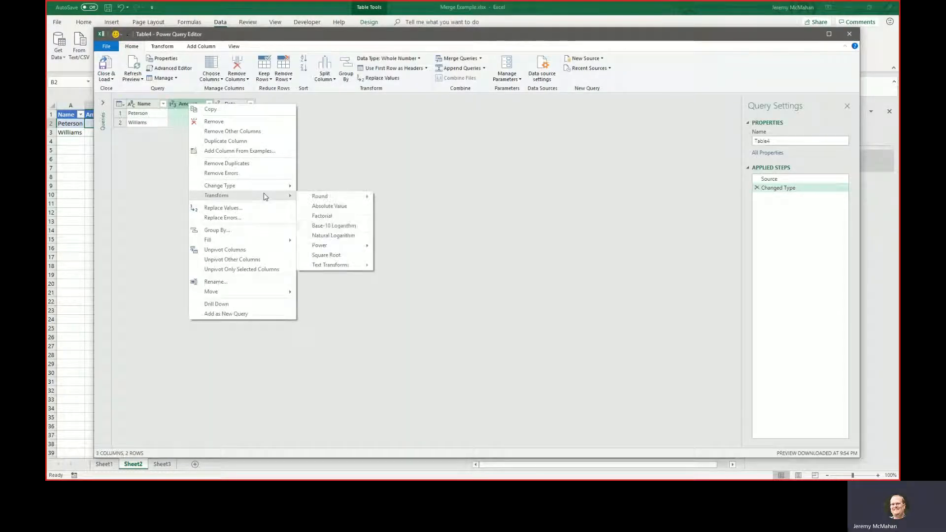
pyautogui.moveTo(255, 184)
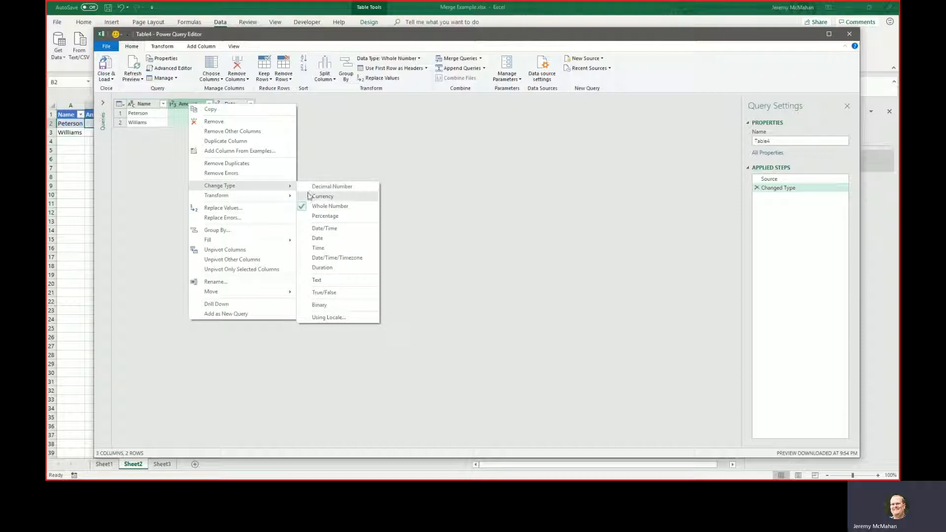
pyautogui.click(324, 197)
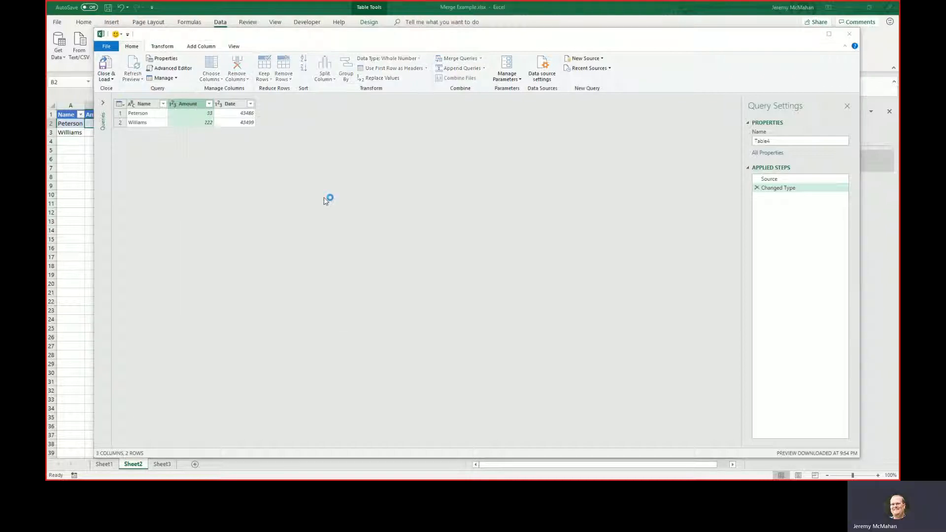
pyautogui.click(464, 266)
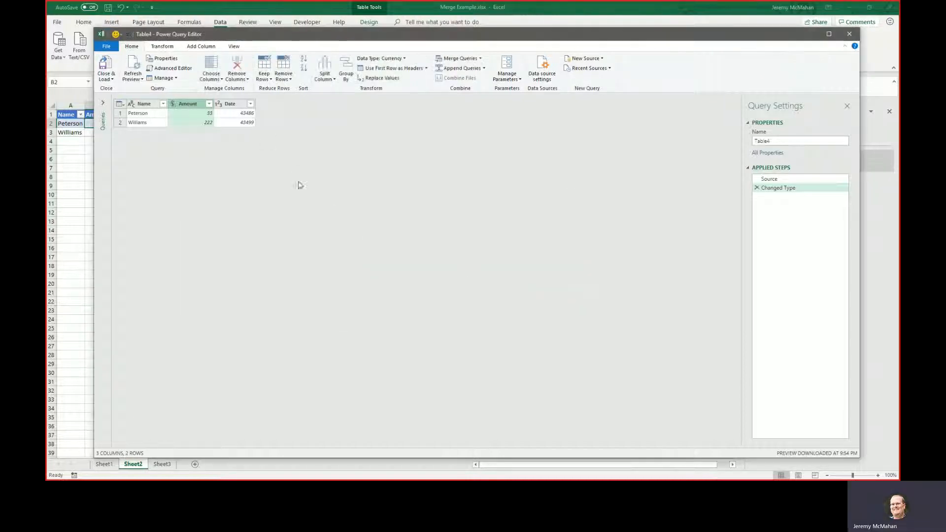
# Change the Sheet2 query's Date column to the Date type, replacing the current conversion.
pyautogui.rightClick(233, 103)
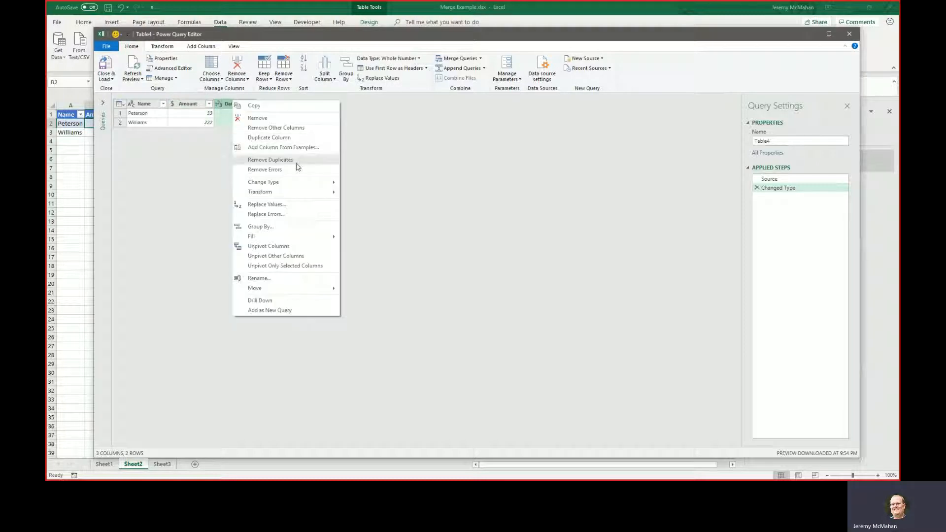
pyautogui.moveTo(308, 183)
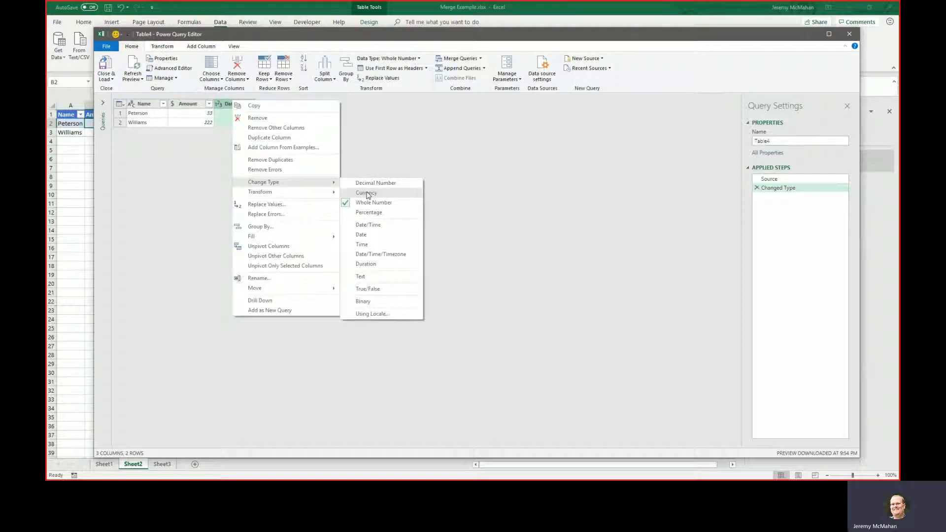
pyautogui.click(373, 235)
pyautogui.click(464, 267)
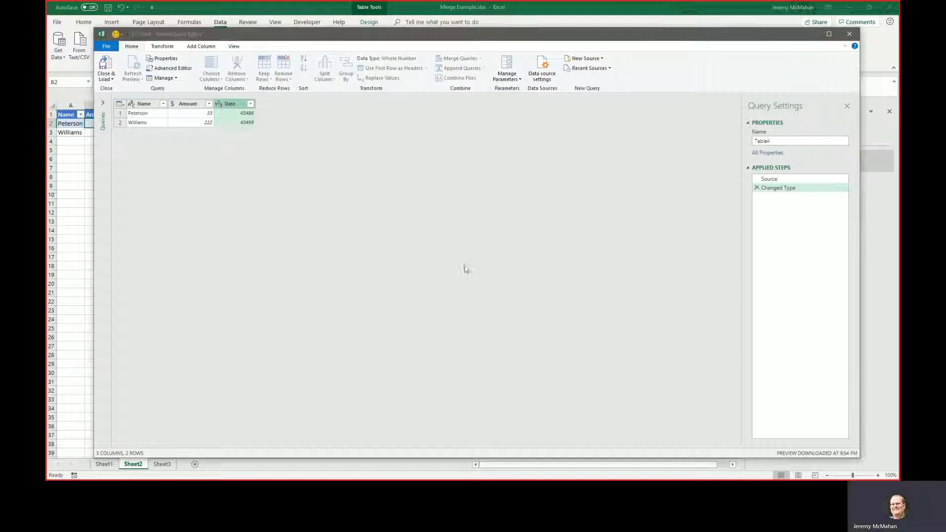
# Close the Sheet2 table's query and load it with only a connection created.
pyautogui.click(106, 78)
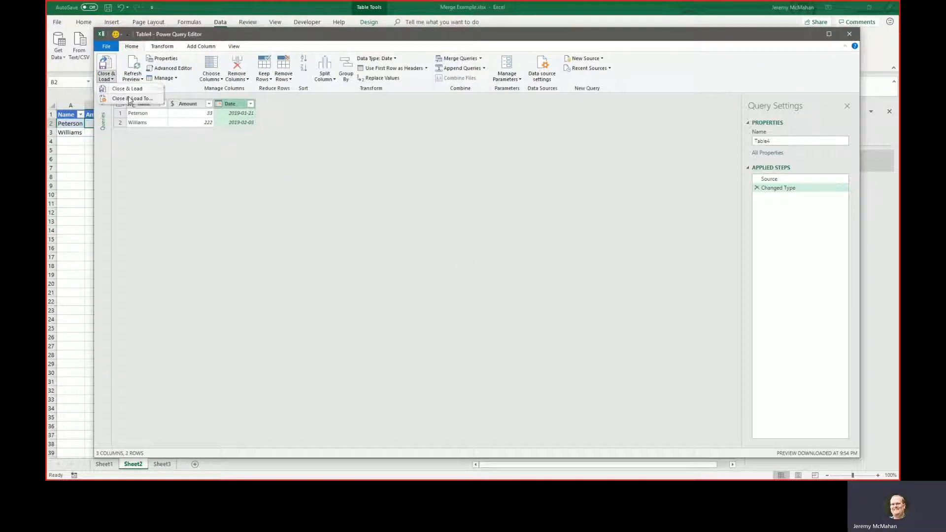
pyautogui.click(131, 98)
pyautogui.click(301, 125)
pyautogui.click(325, 182)
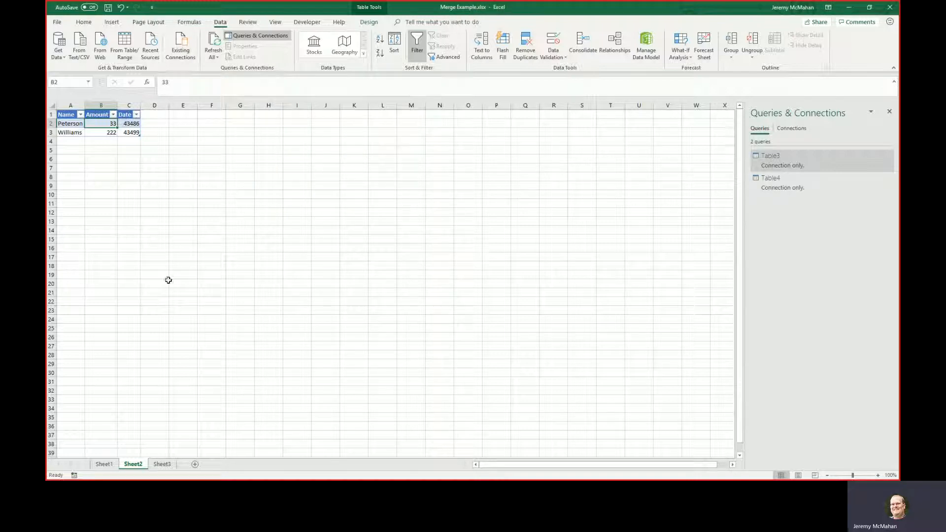
# Load the Sheet3 table into Power Query and change its Amount column to Currency, replacing the current conversion.
pyautogui.click(162, 464)
pyautogui.click(105, 124)
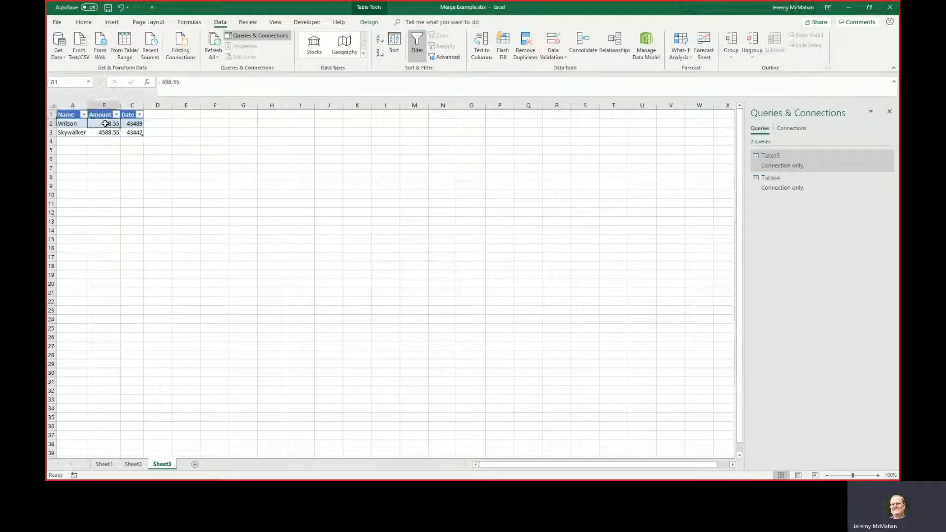
pyautogui.click(129, 46)
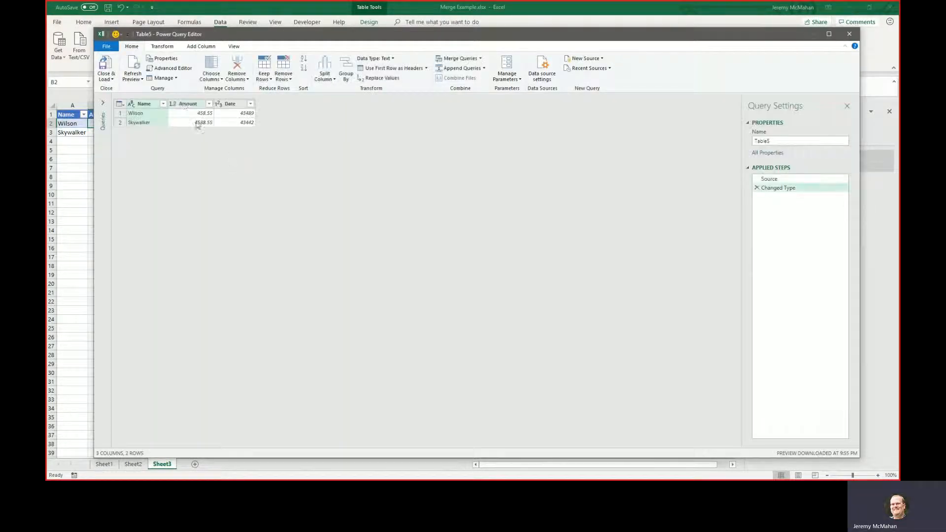
pyautogui.rightClick(184, 105)
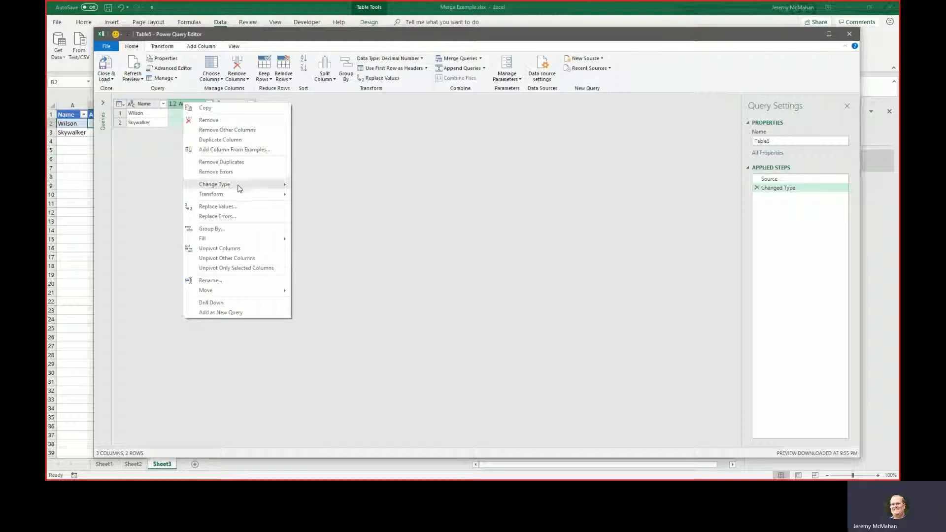
pyautogui.moveTo(240, 186)
pyautogui.click(323, 205)
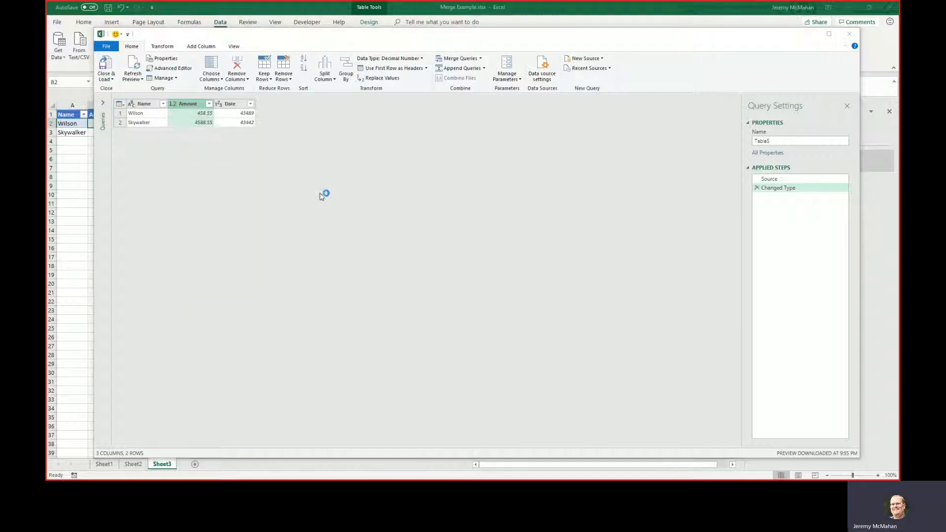
pyautogui.click(465, 267)
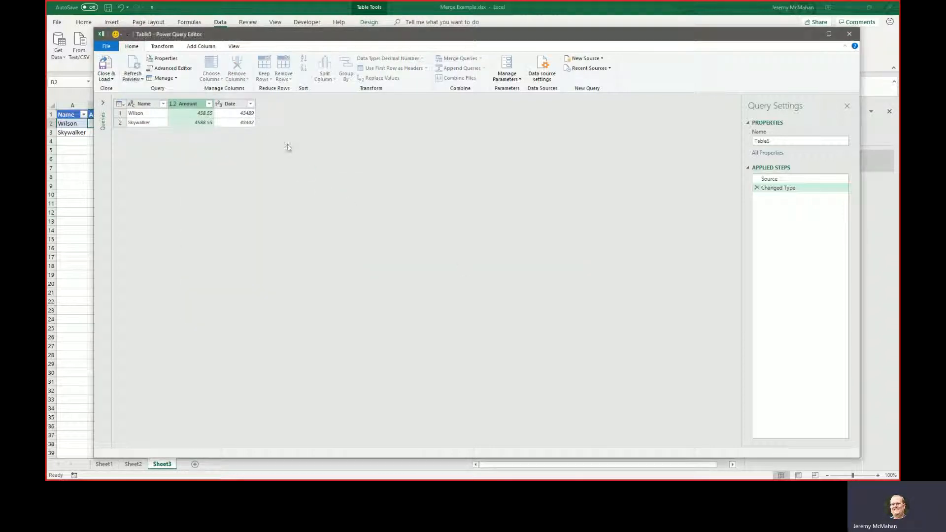
# Change the Sheet3 query's Date column to the Date type, replacing the current conversion.
pyautogui.rightClick(231, 104)
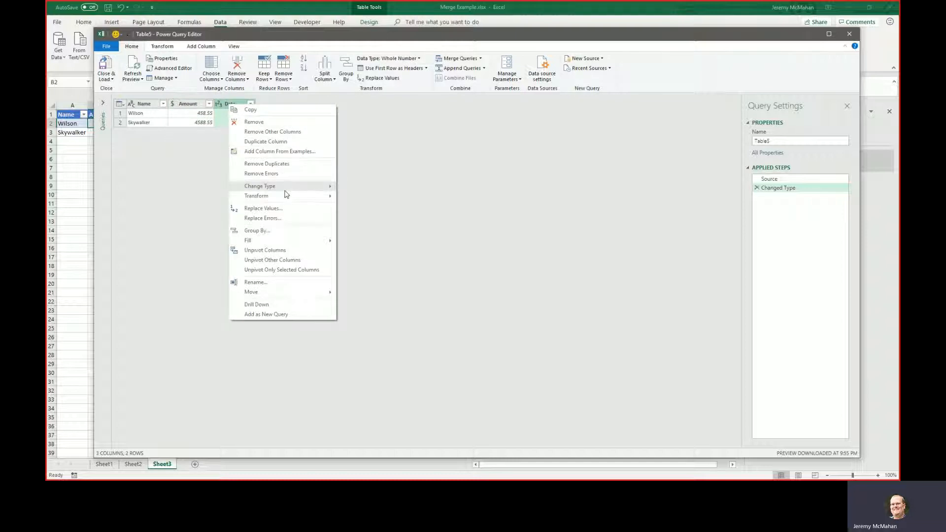
pyautogui.moveTo(286, 189)
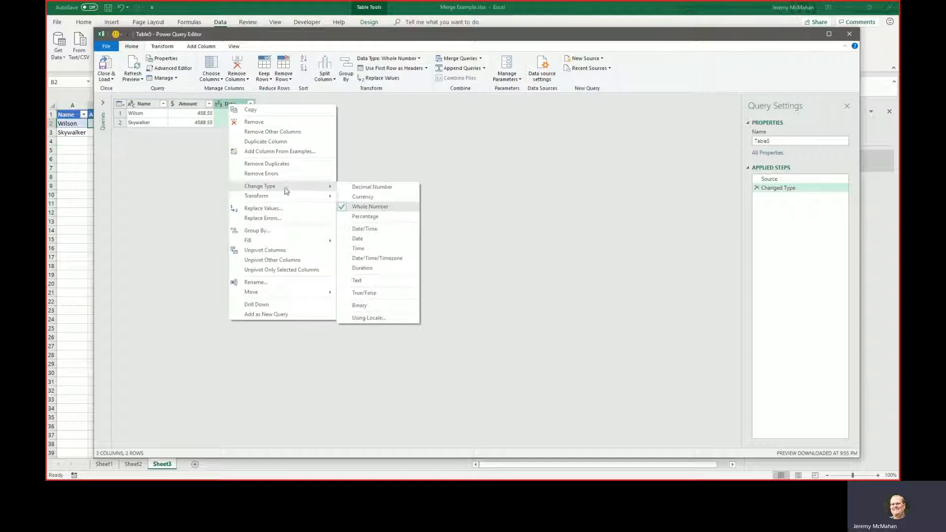
pyautogui.click(366, 239)
pyautogui.click(464, 269)
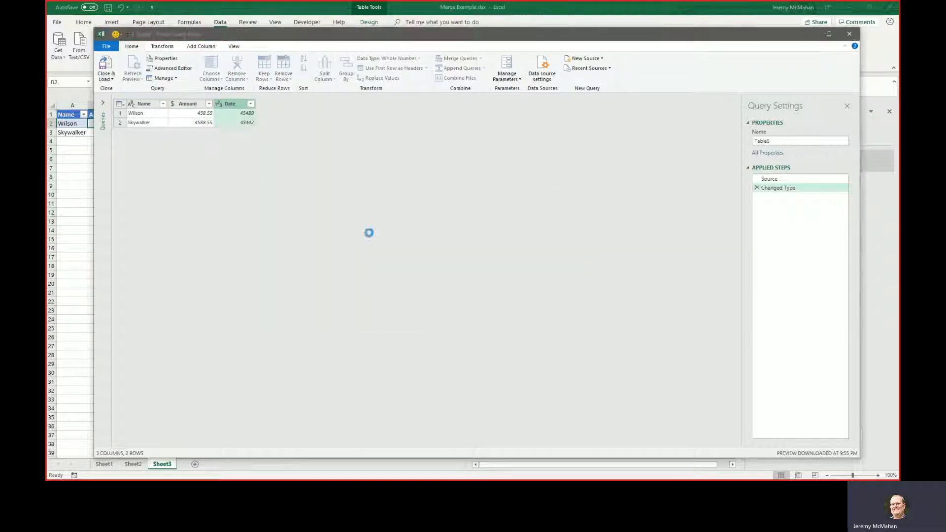
# Close the Sheet3 table's query and load it with only a connection created.
pyautogui.click(106, 77)
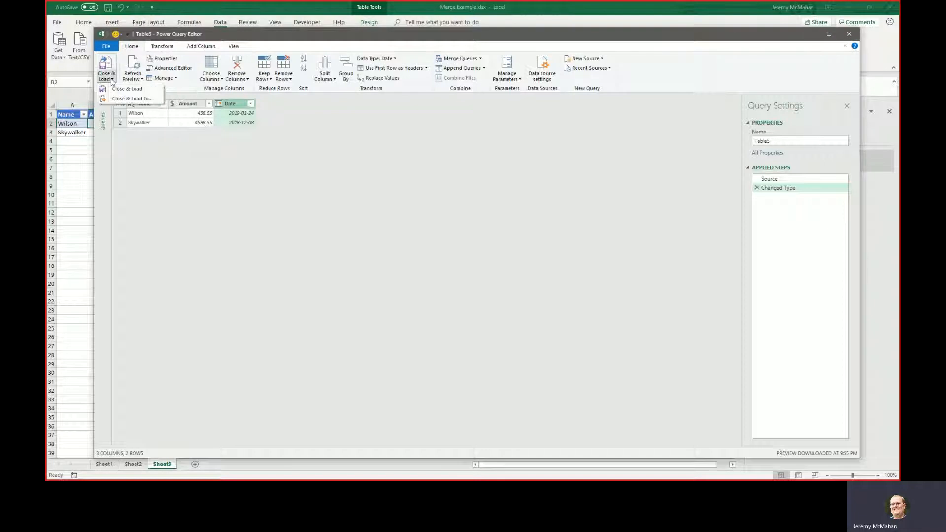
pyautogui.click(128, 99)
pyautogui.click(295, 125)
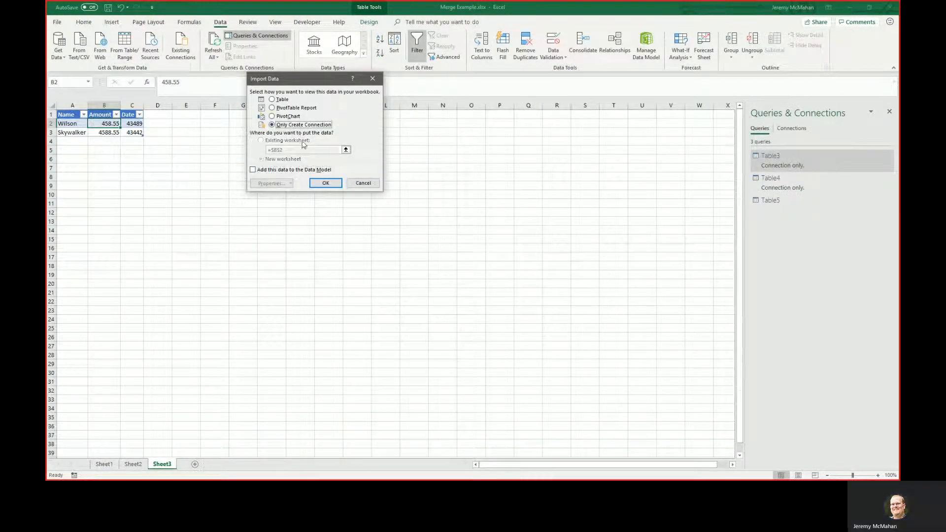
pyautogui.click(325, 183)
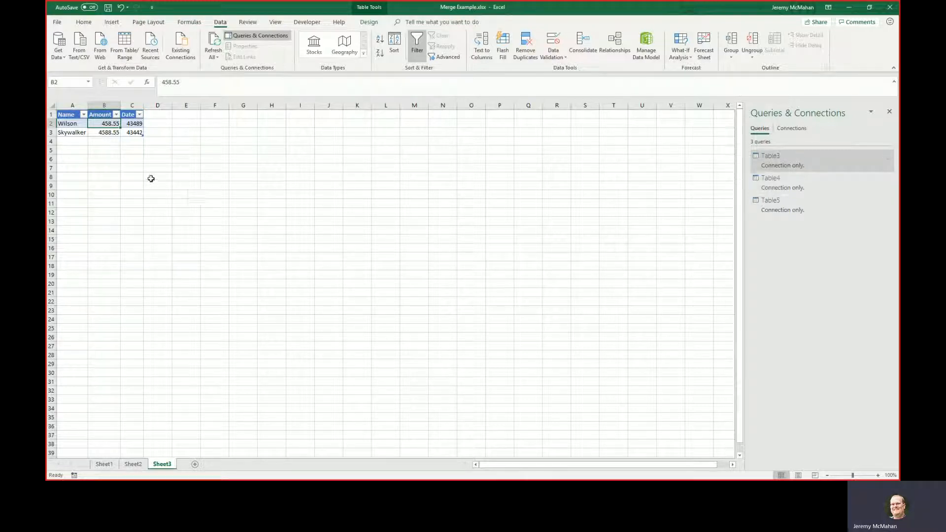
# Add a new worksheet and append the three queries Table3, Table4 and Table5 into one combined query.
pyautogui.click(195, 465)
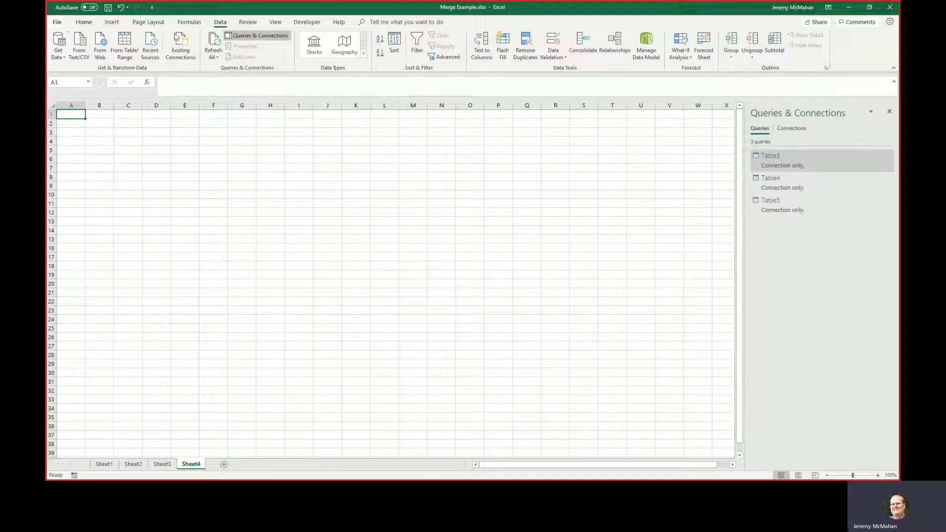
pyautogui.click(58, 47)
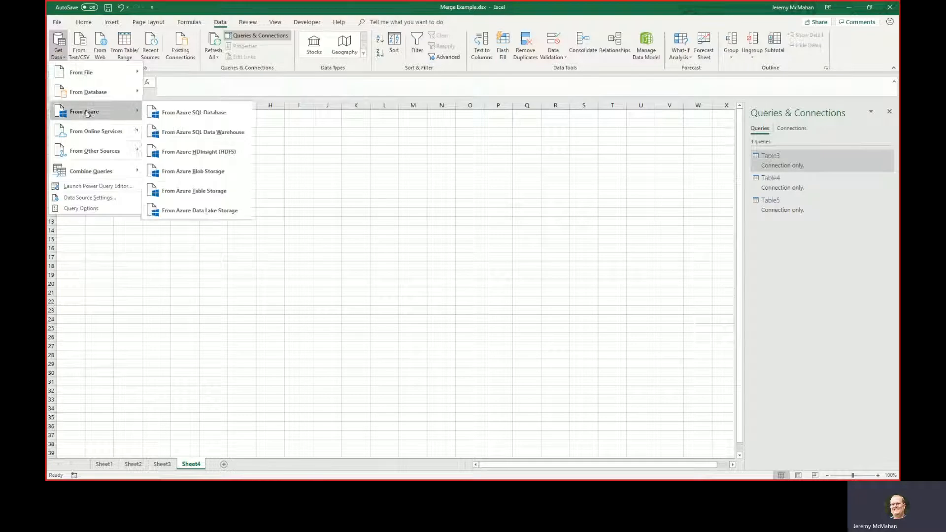
pyautogui.moveTo(116, 176)
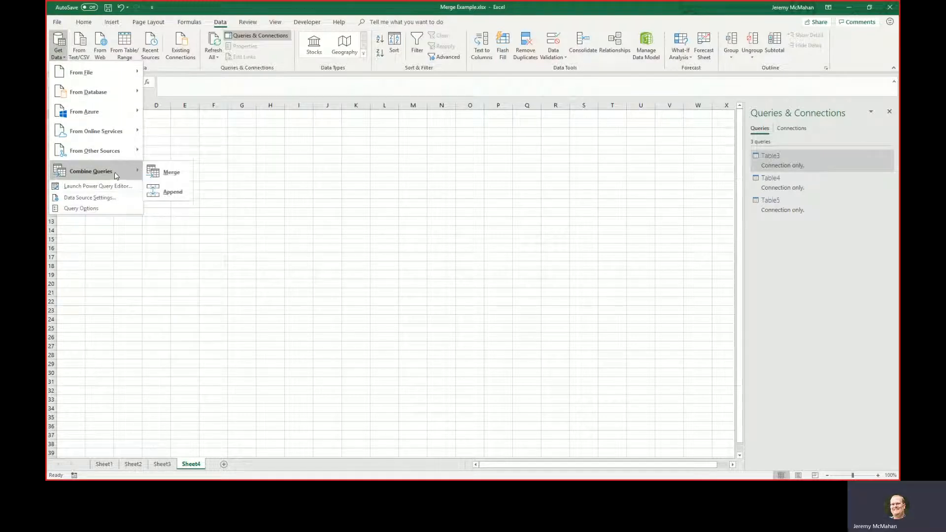
pyautogui.click(159, 192)
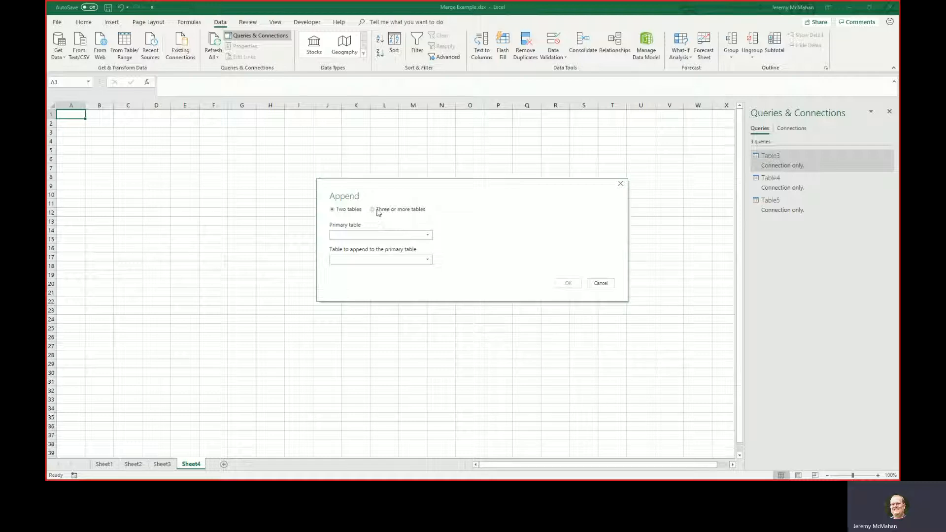
pyautogui.click(378, 210)
pyautogui.click(363, 256)
pyautogui.click(363, 238)
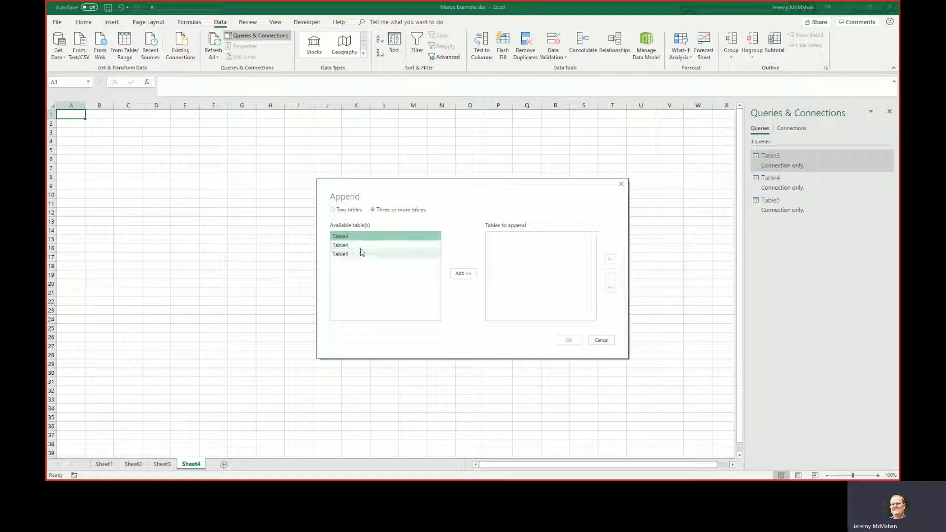
pyautogui.keyDown('shift'); pyautogui.click(362, 255); pyautogui.keyUp('shift')
pyautogui.click(463, 274)
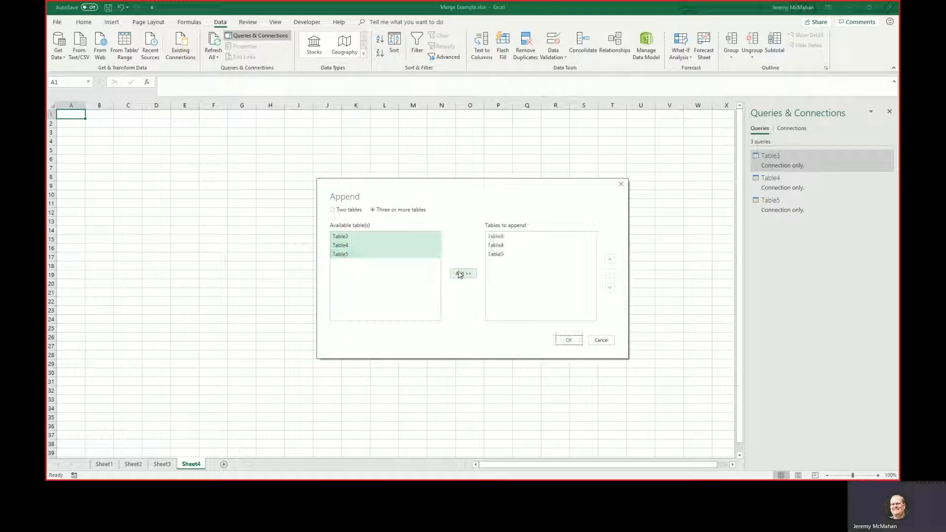
pyautogui.click(568, 340)
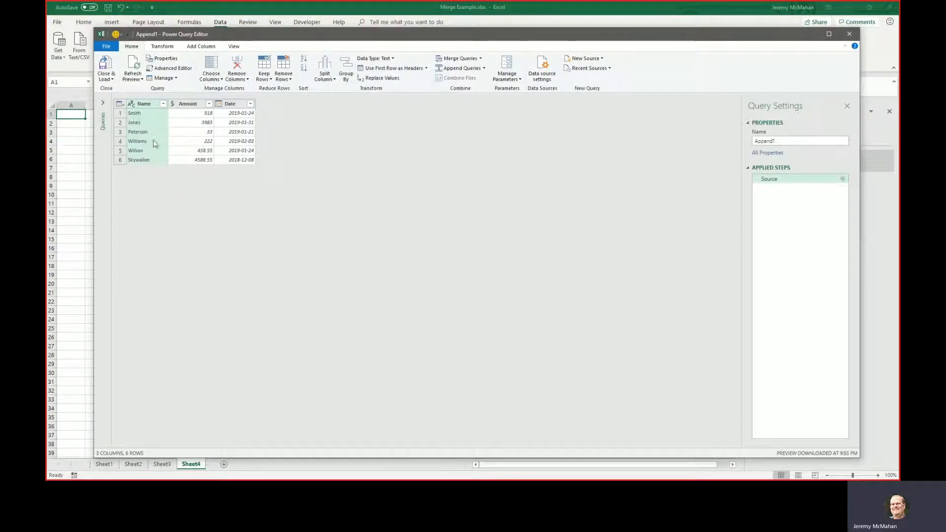
# Close the appended query and load it as a table into the existing worksheet at cell A1.
pyautogui.click(106, 78)
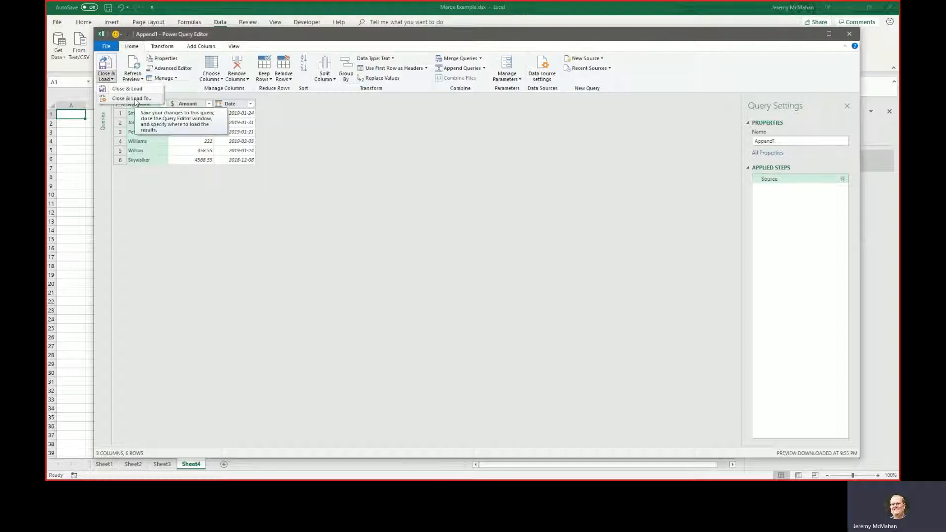
pyautogui.click(135, 99)
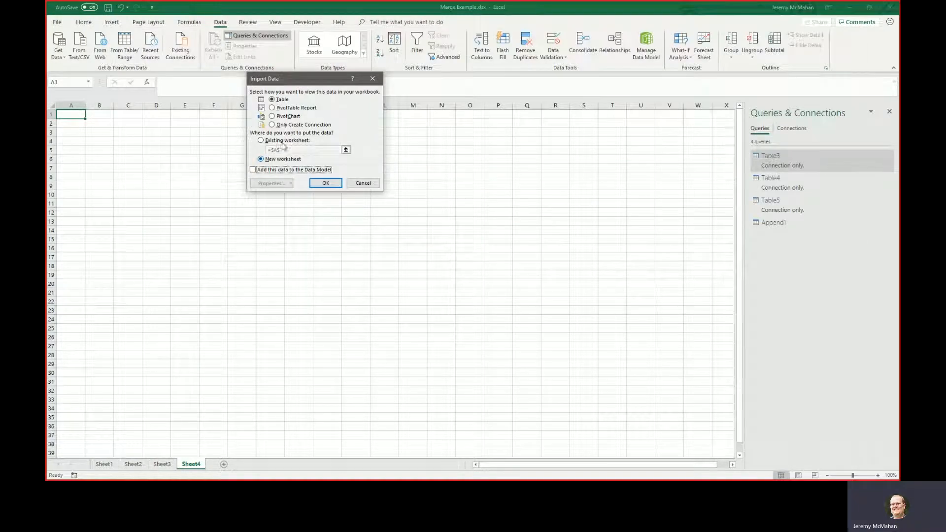
pyautogui.click(284, 142)
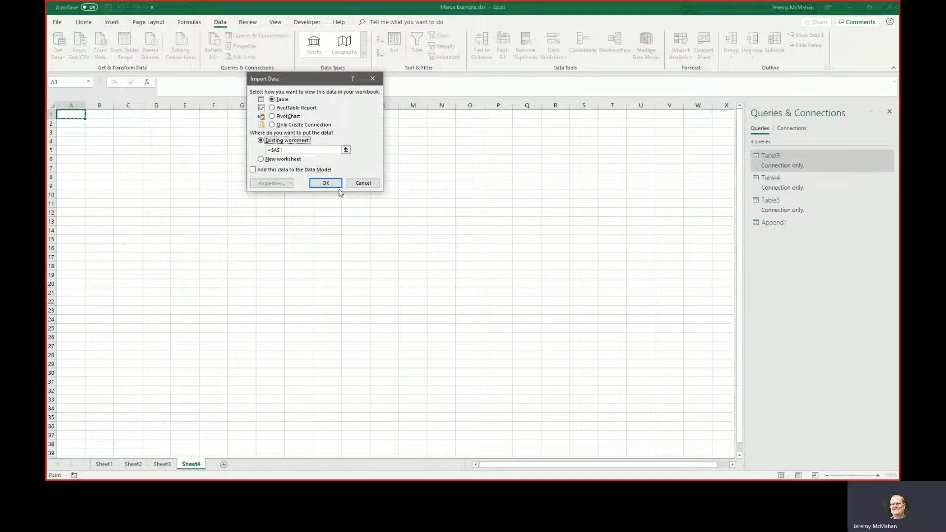
pyautogui.click(325, 182)
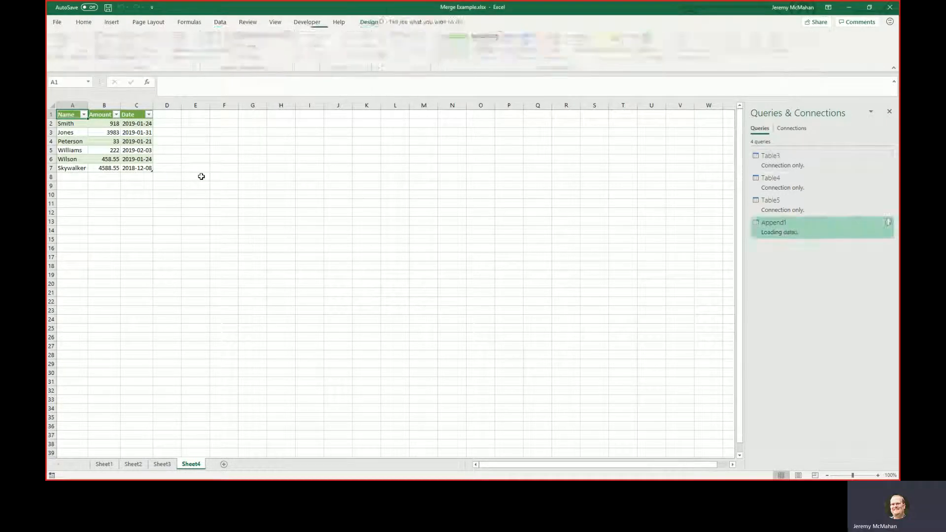
# Create a PivotTable from the Append1 table on the existing worksheet at Sheet4 cell F1.
pyautogui.click(114, 144)
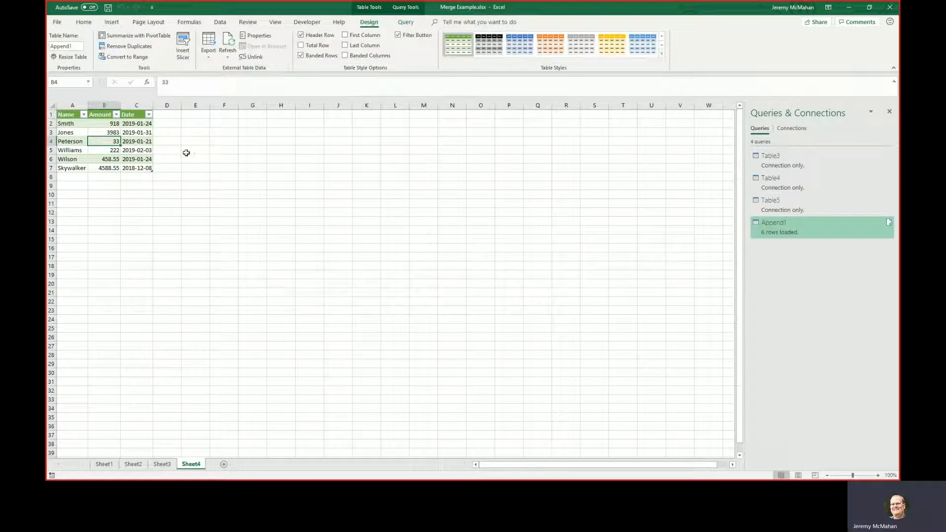
pyautogui.click(103, 131)
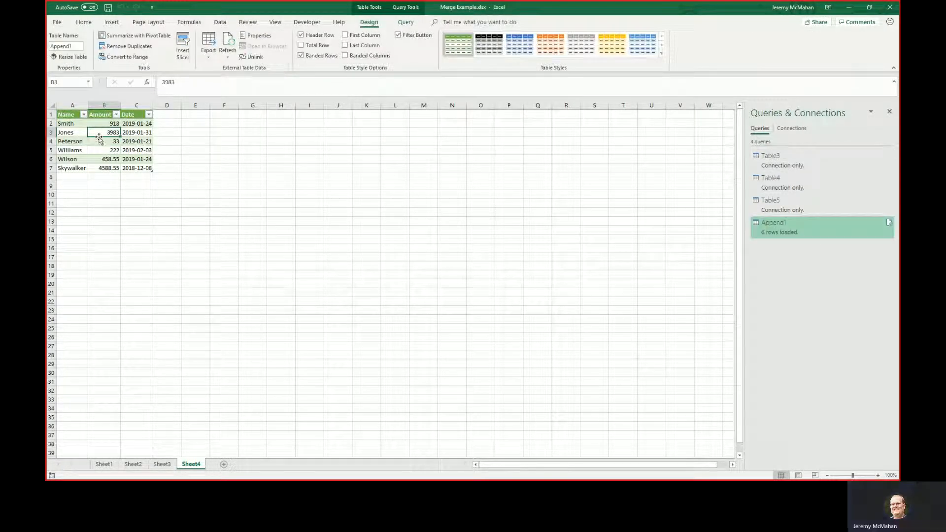
pyautogui.click(103, 141)
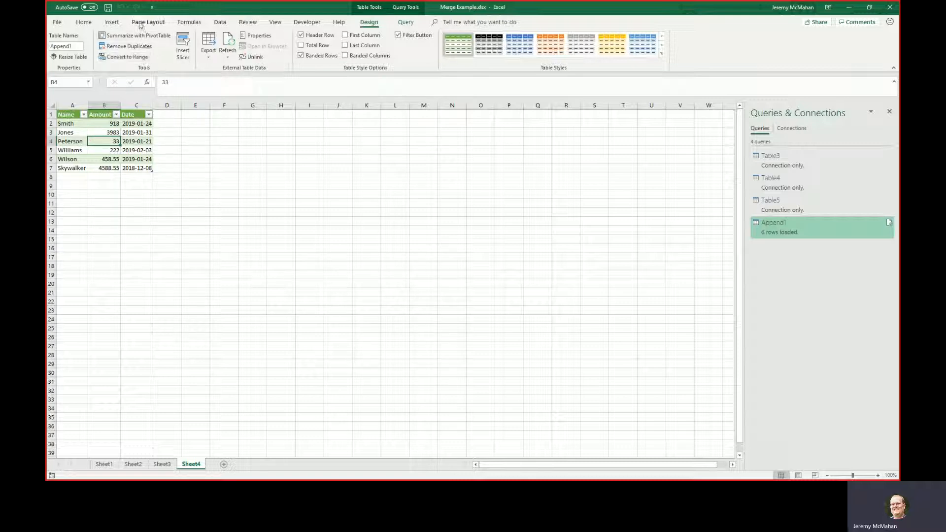
pyautogui.click(112, 23)
pyautogui.click(63, 43)
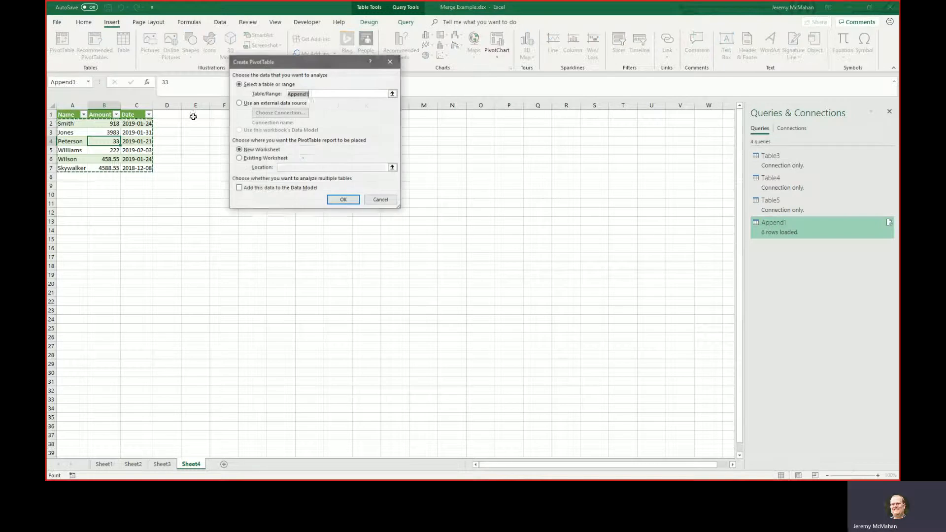
pyautogui.click(289, 158)
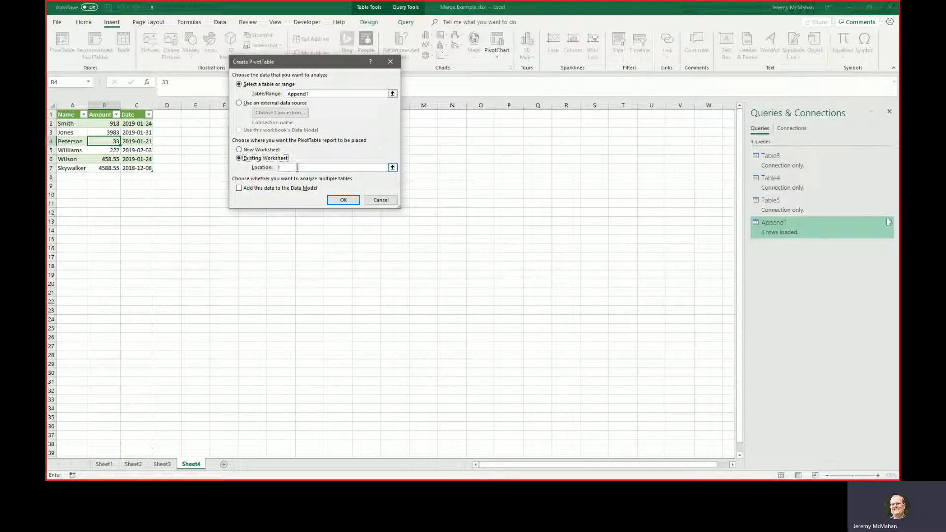
pyautogui.click(216, 118)
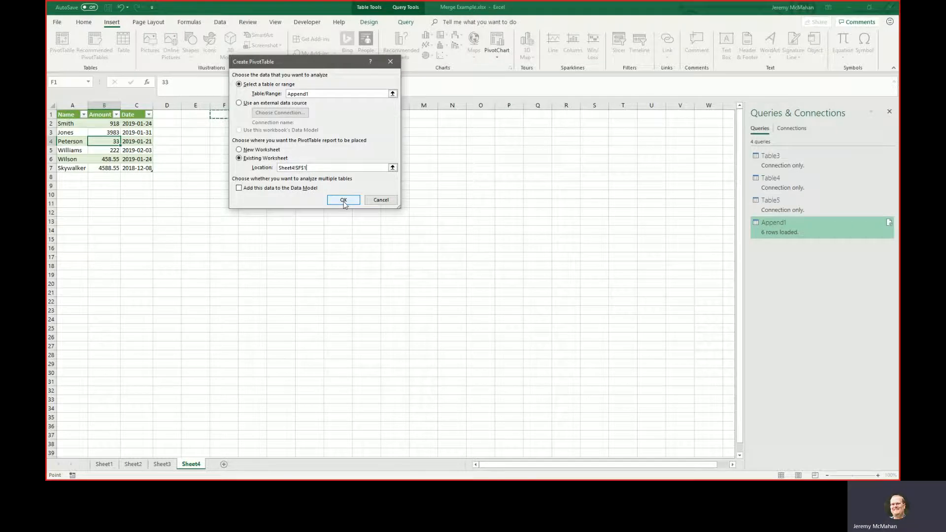
pyautogui.click(344, 202)
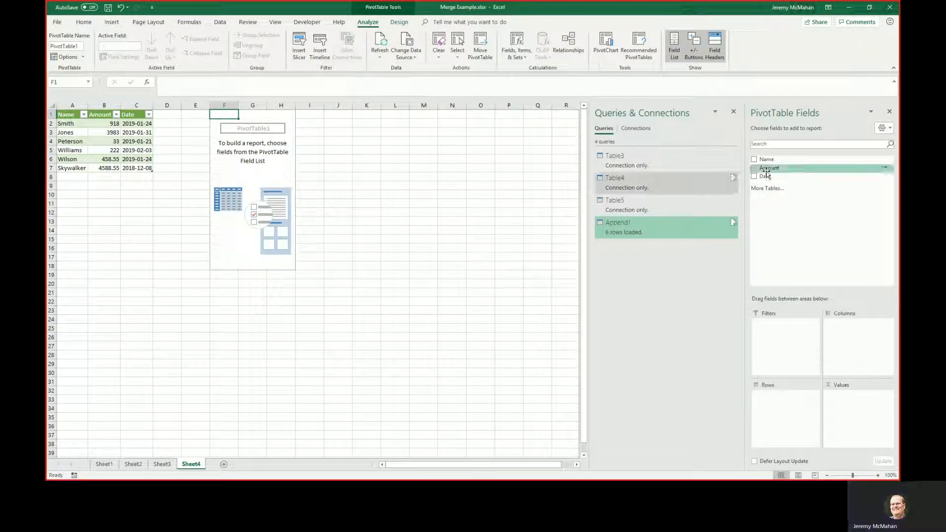
# Put Date in the PivotTable's rows and Amount in its values, and expand the 2018 and 2019 groups to quarters.
pyautogui.moveTo(771, 178); pyautogui.dragTo(785, 410)
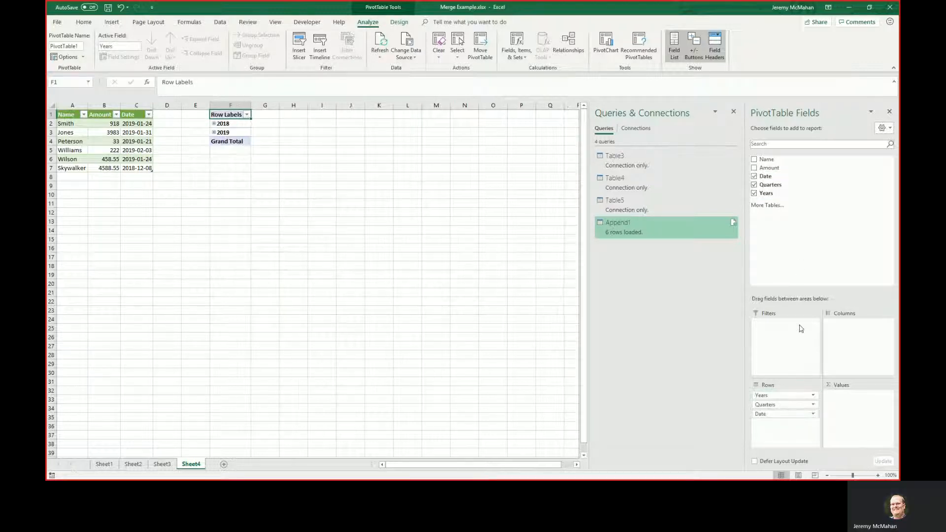
pyautogui.moveTo(770, 168); pyautogui.dragTo(852, 403)
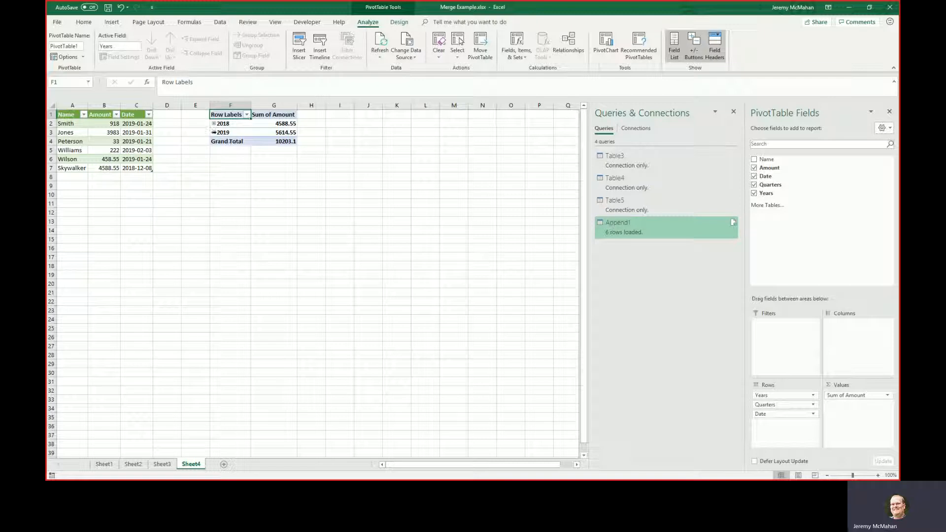
pyautogui.click(223, 131)
pyautogui.click(213, 124)
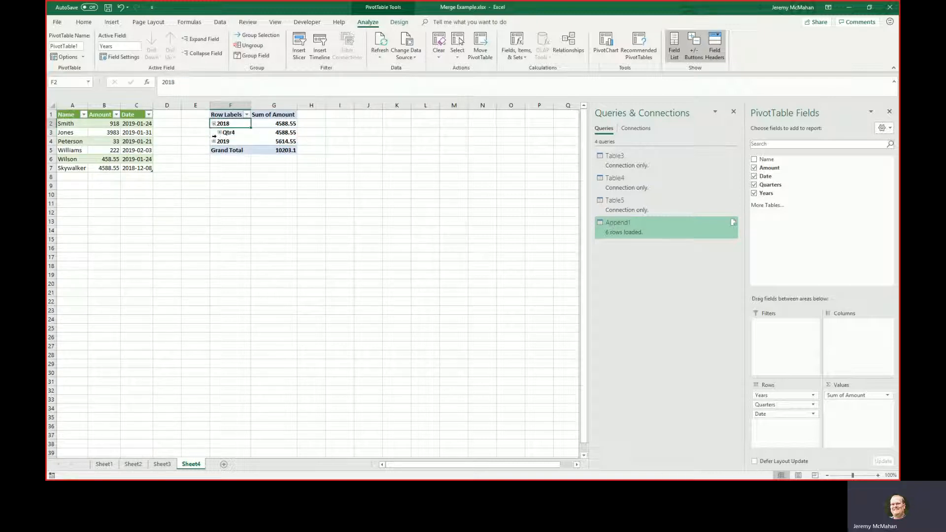
pyautogui.click(214, 142)
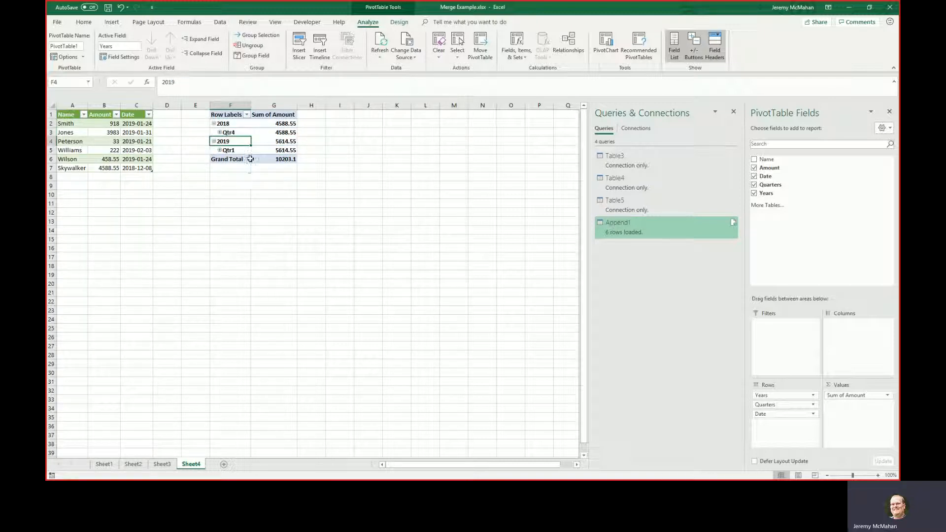
# Add the Name field to the PivotTable's columns.
pyautogui.click(271, 142)
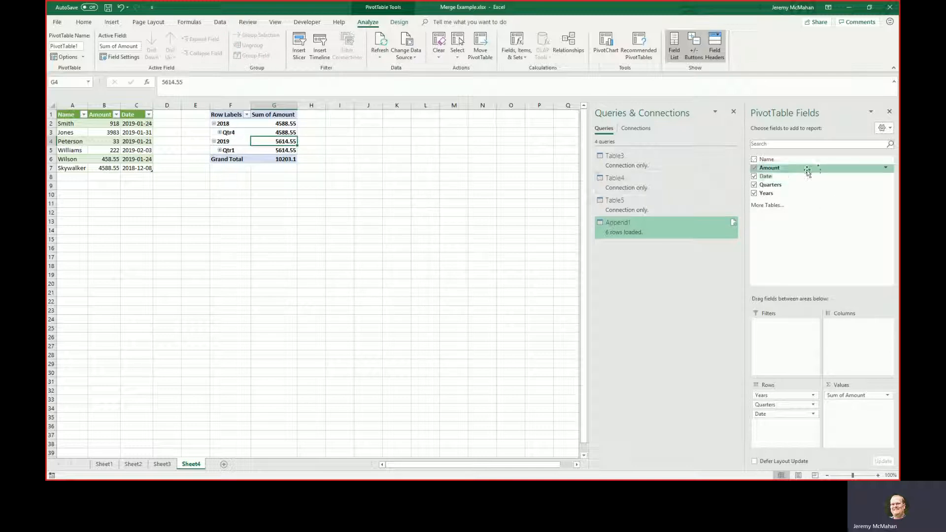
pyautogui.moveTo(799, 162); pyautogui.dragTo(844, 325)
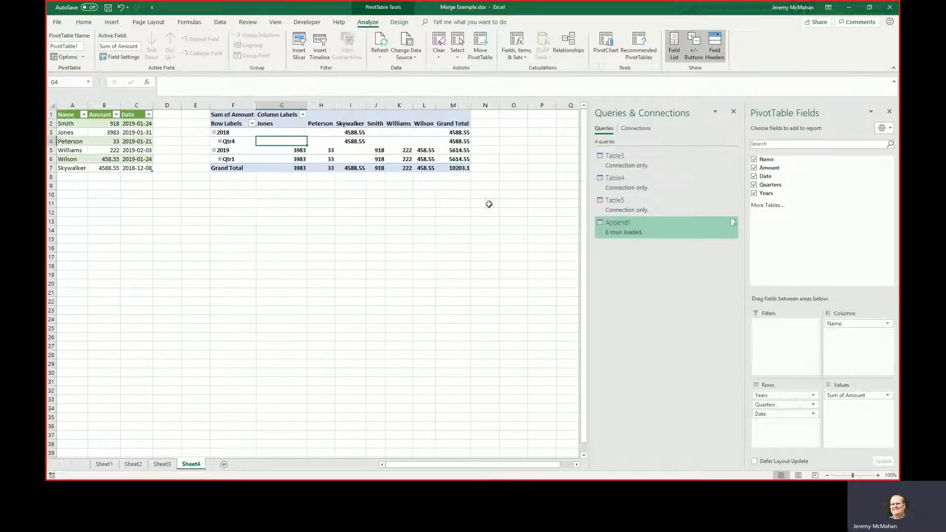
# Collapse the 2018 group in the PivotTable's rows on Sheet4.
pyautogui.click(357, 143)
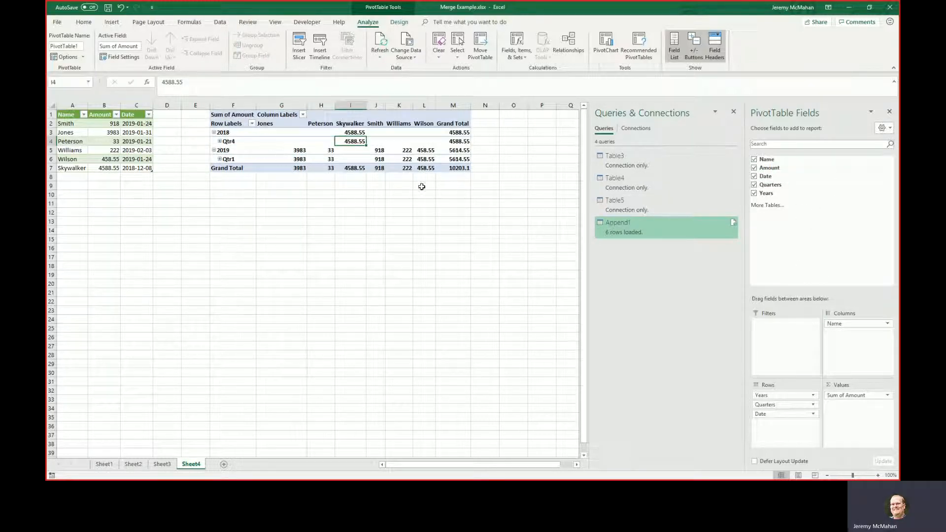
pyautogui.click(214, 132)
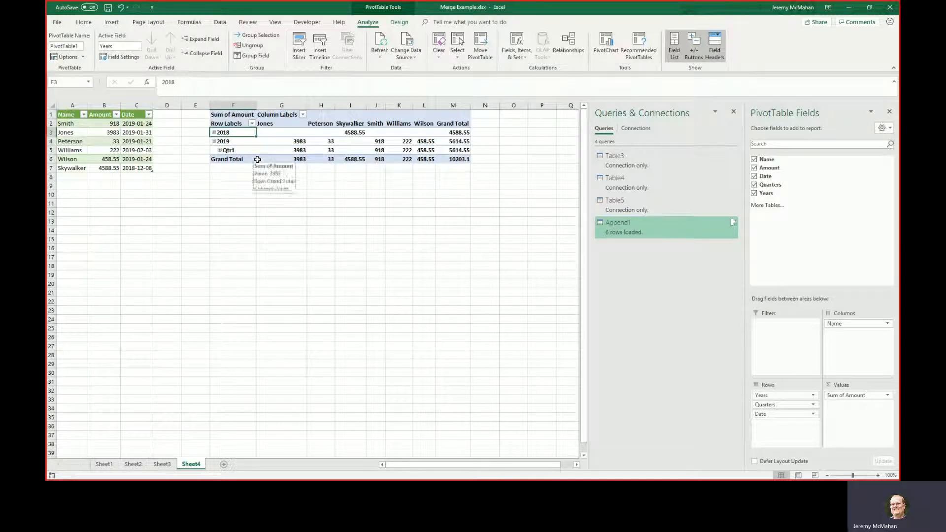
pyautogui.click(295, 143)
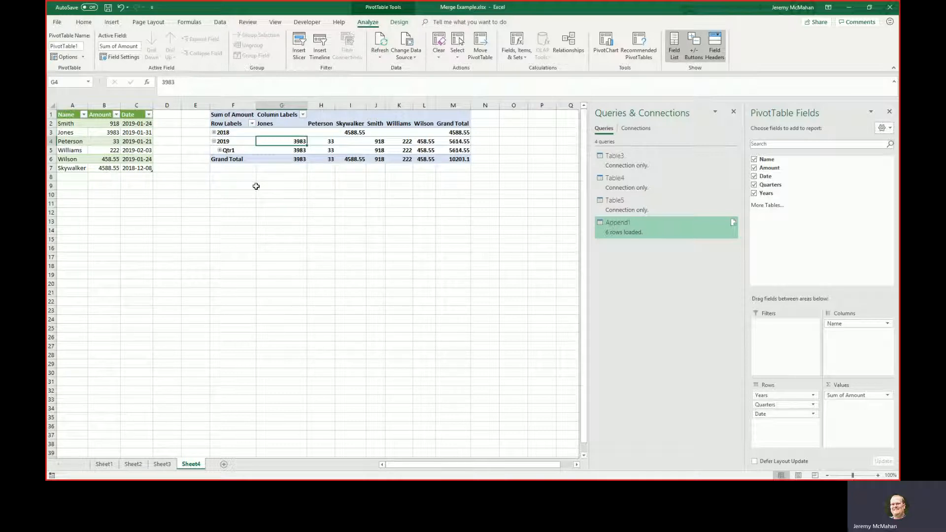
# Return to the source table on Sheet1 and open the Table3 query for editing.
pyautogui.click(81, 133)
pyautogui.click(108, 150)
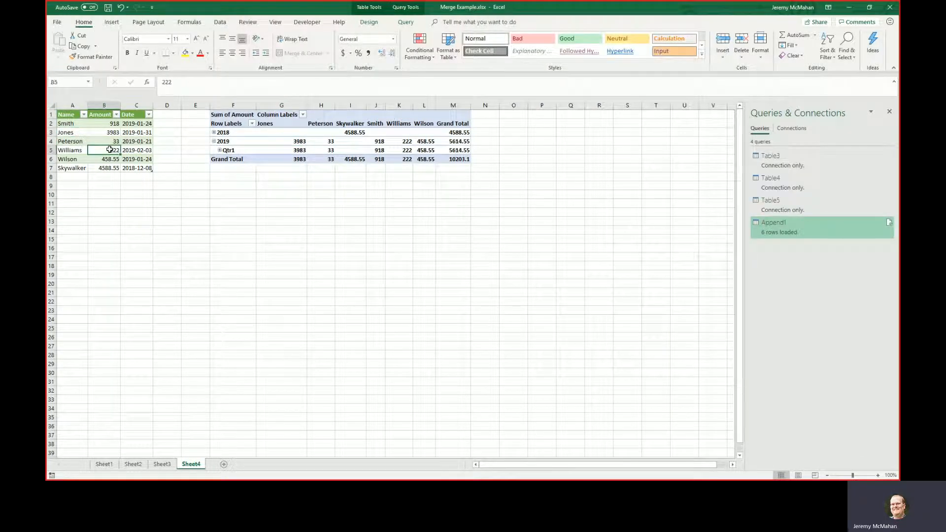
pyautogui.click(110, 467)
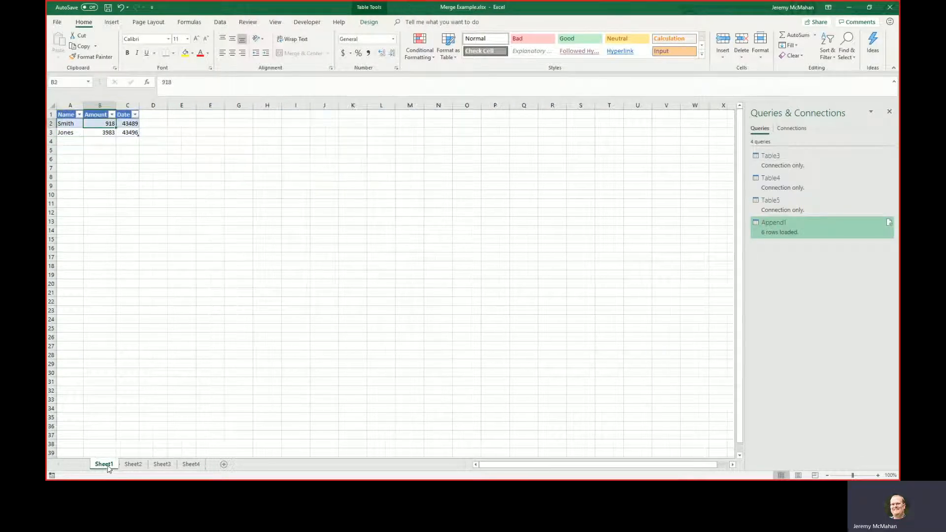
pyautogui.click(132, 465)
pyautogui.click(105, 466)
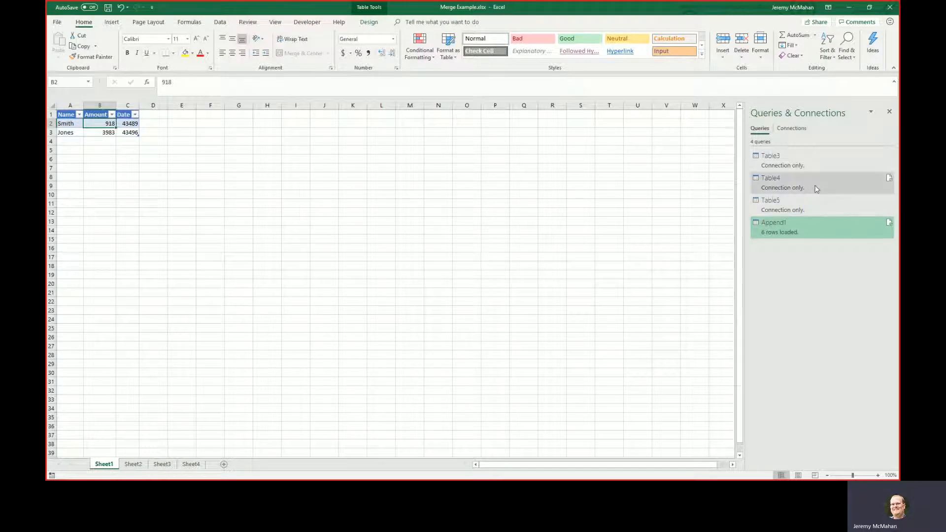
pyautogui.rightClick(787, 162)
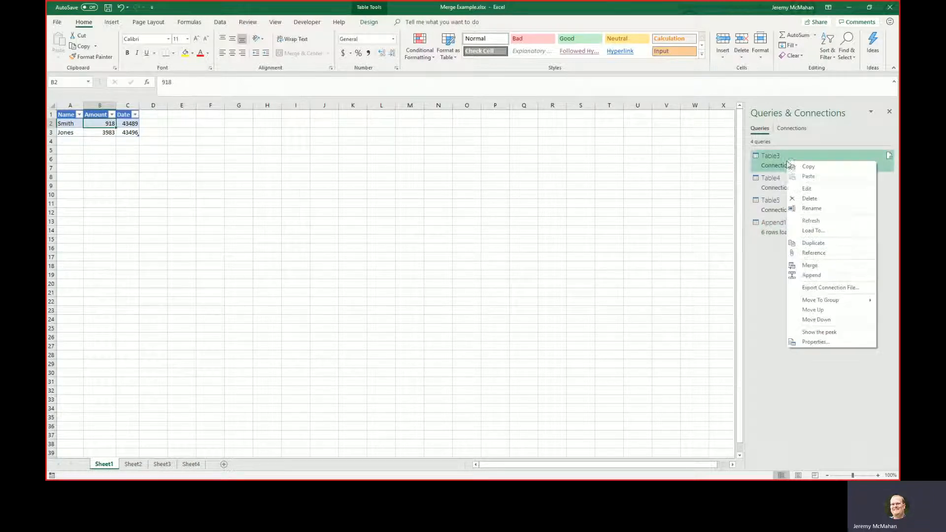
pyautogui.click(807, 190)
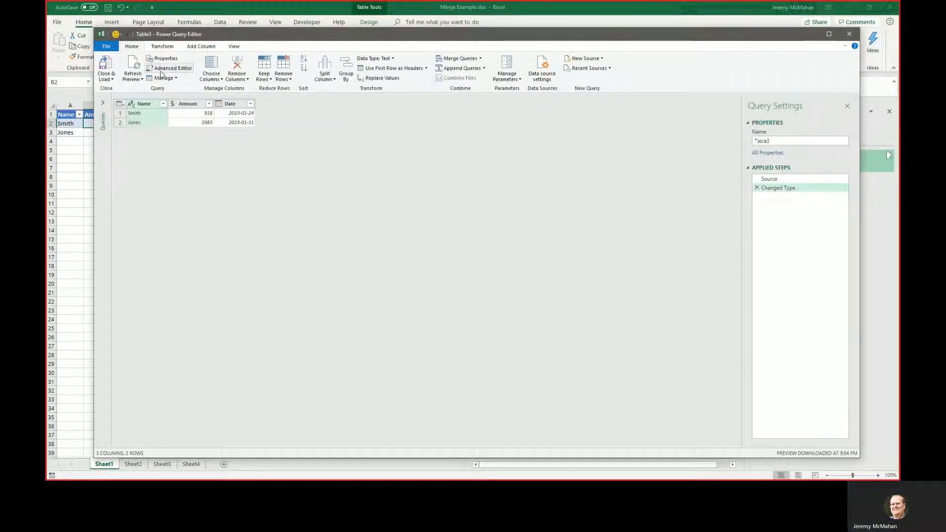
# Add a custom column named SourceTable with the formula "Master Project" to the Table3 query, and close and load it.
pyautogui.click(202, 48)
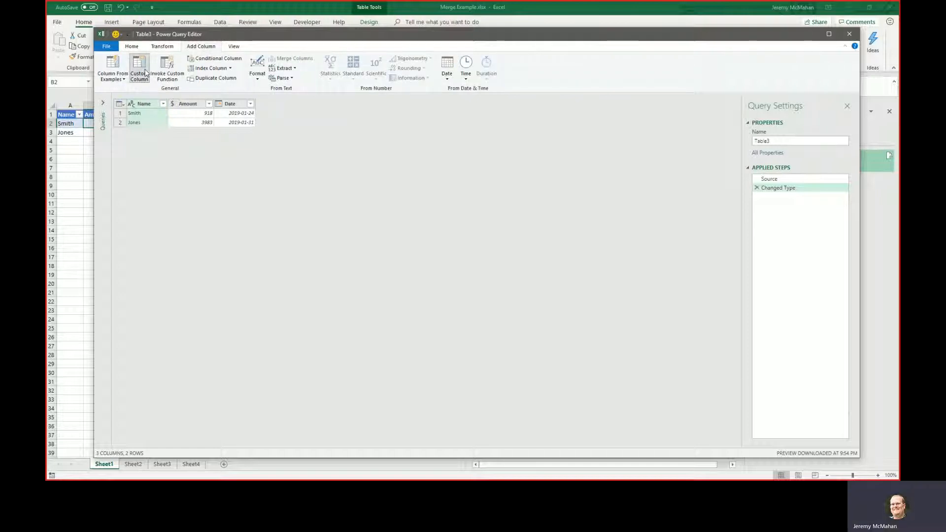
pyautogui.click(146, 73)
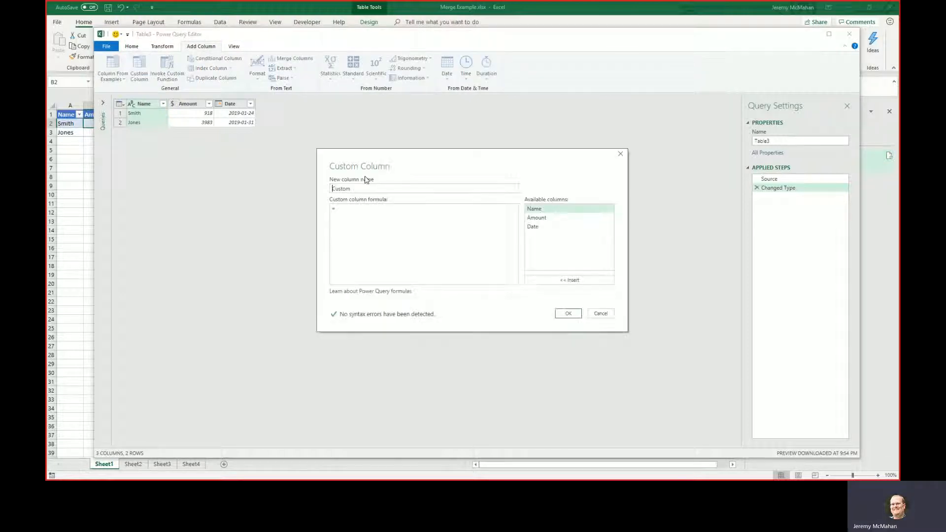
pyautogui.write('S')
pyautogui.press('BackSpace')
pyautogui.press('BackSpace')
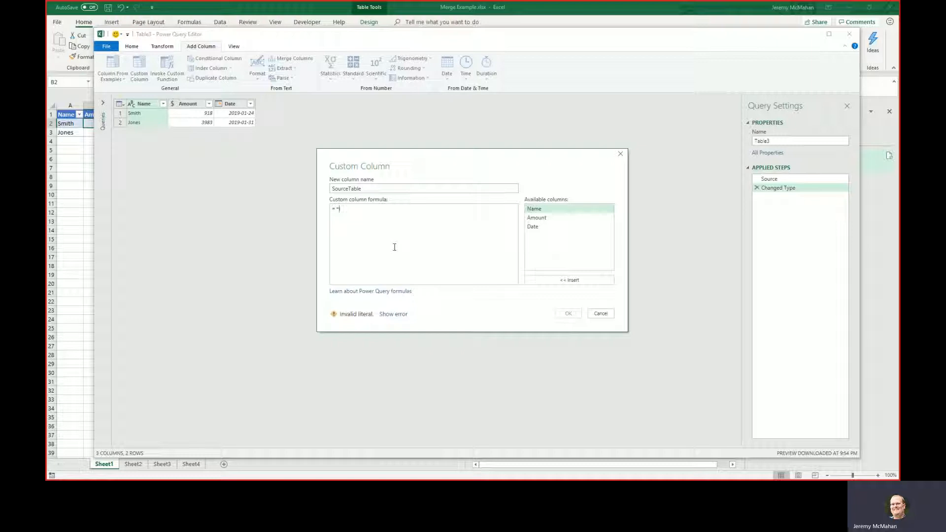
pyautogui.write('Master" ')
pyautogui.write('ri')
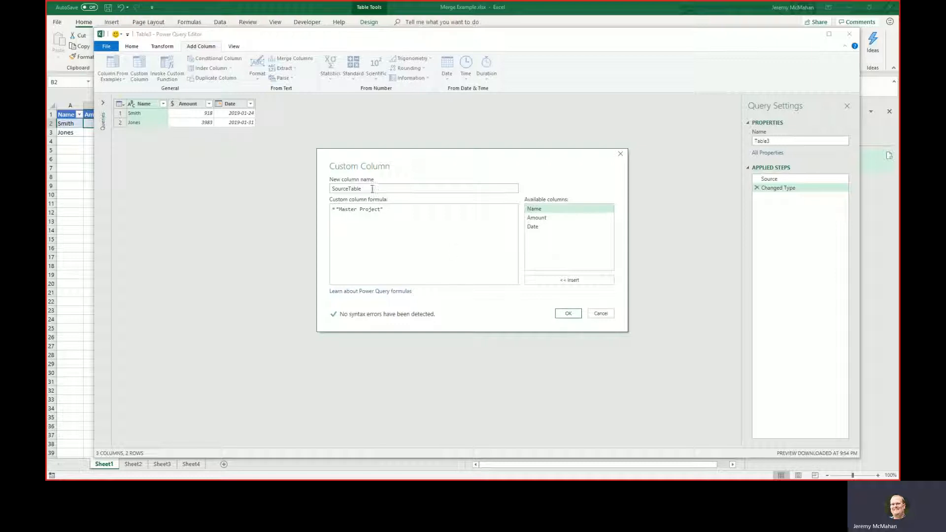
pyautogui.doubleClick(328, 187)
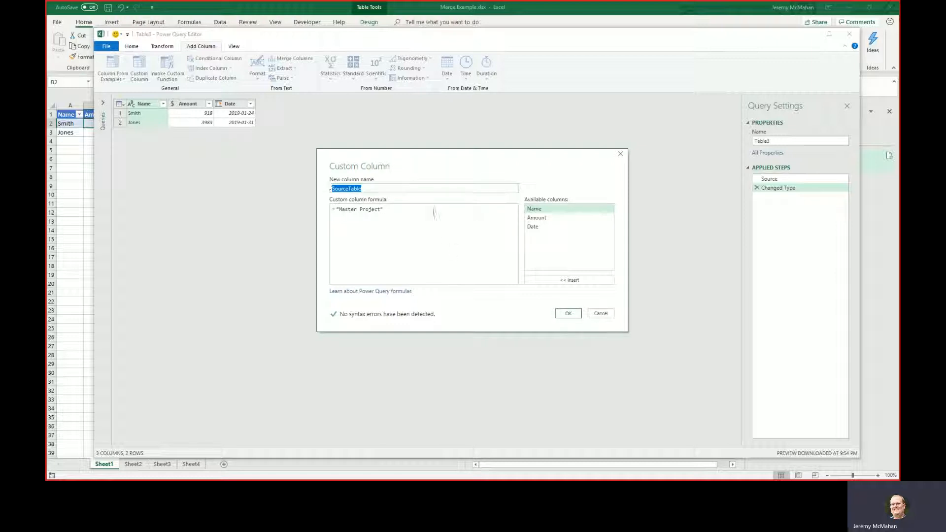
pyautogui.click(569, 314)
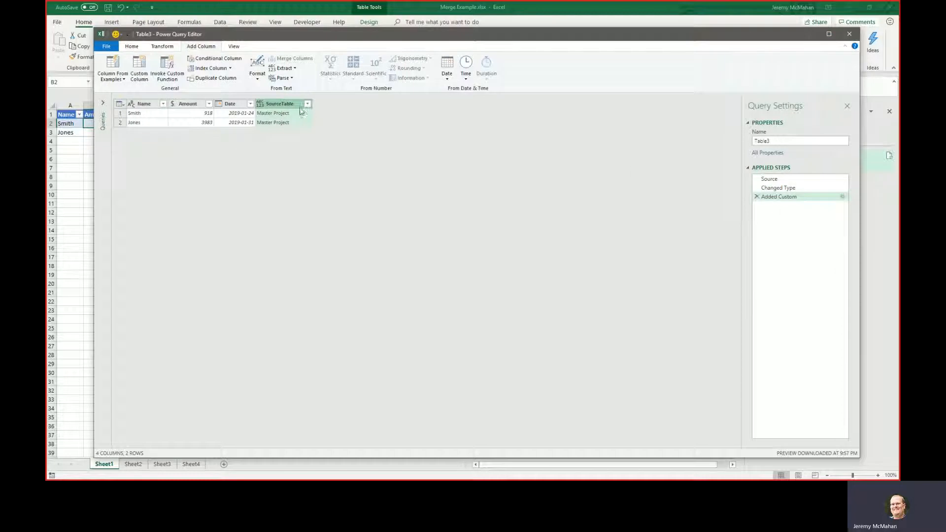
pyautogui.click(104, 49)
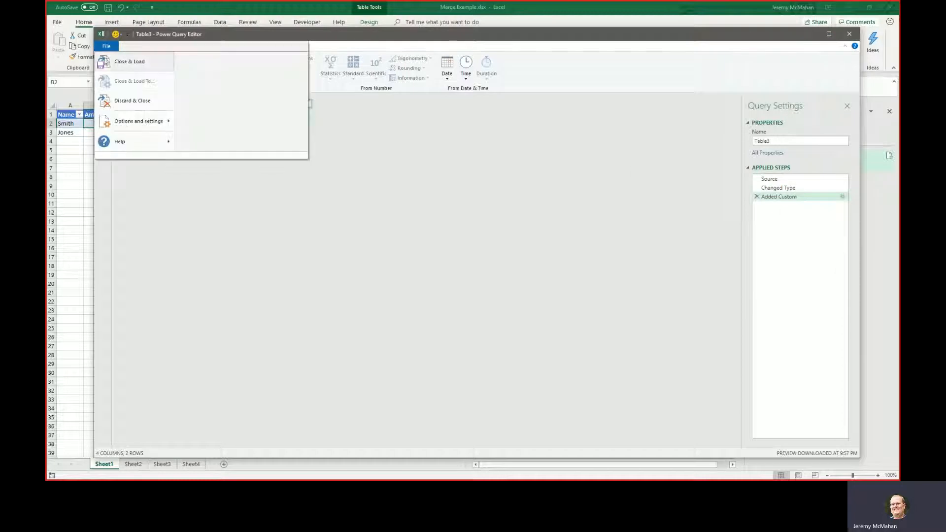
pyautogui.click(106, 62)
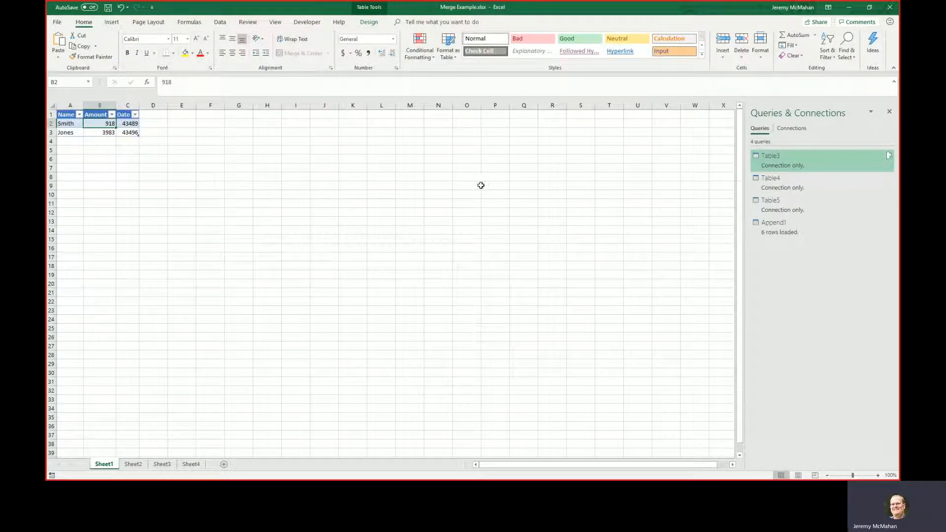
# Edit the Table4 query to add a custom column SourceTable with the formula "Smith Job", and close and load it.
pyautogui.rightClick(778, 181)
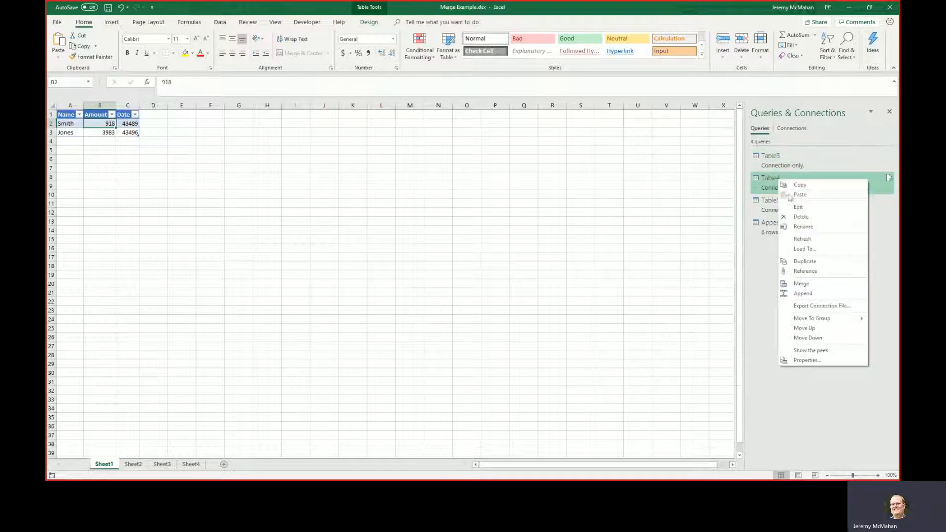
pyautogui.click(797, 206)
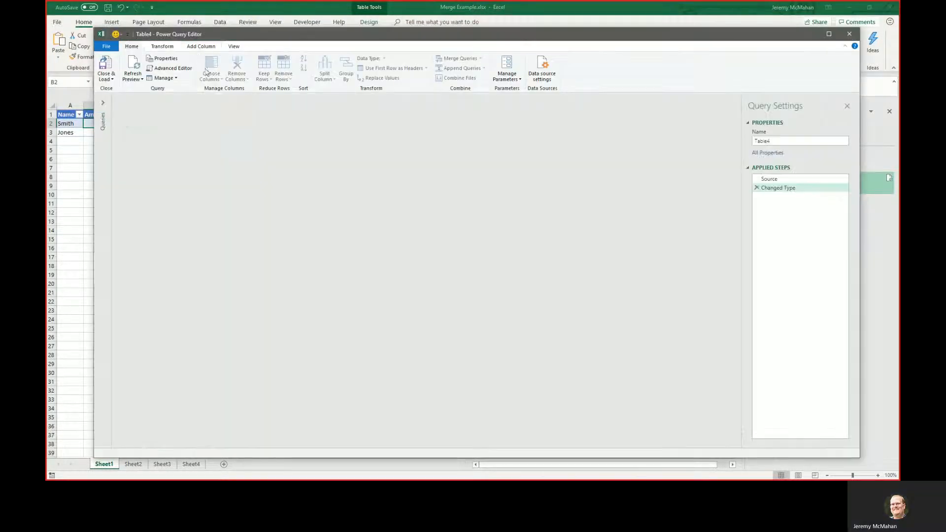
pyautogui.click(201, 47)
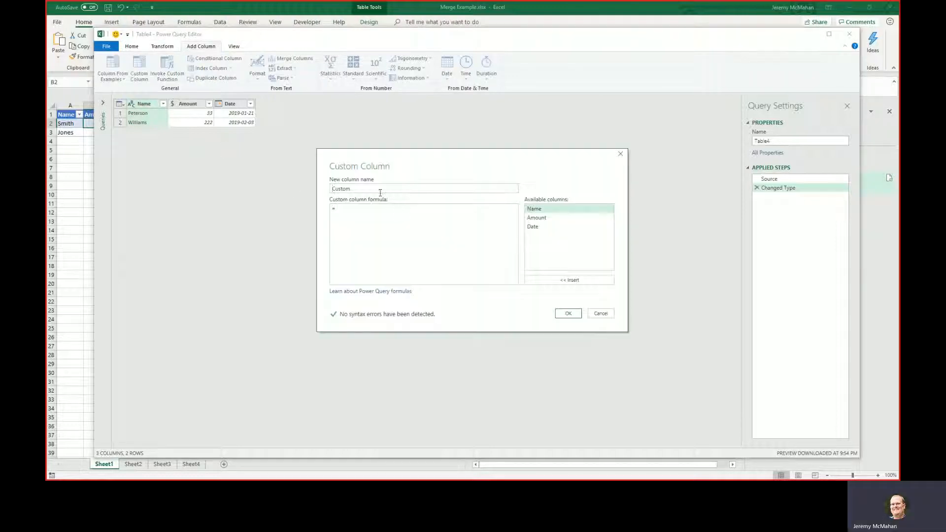
pyautogui.write('SourceTable')
pyautogui.write('Smith Job"')
pyautogui.click(568, 314)
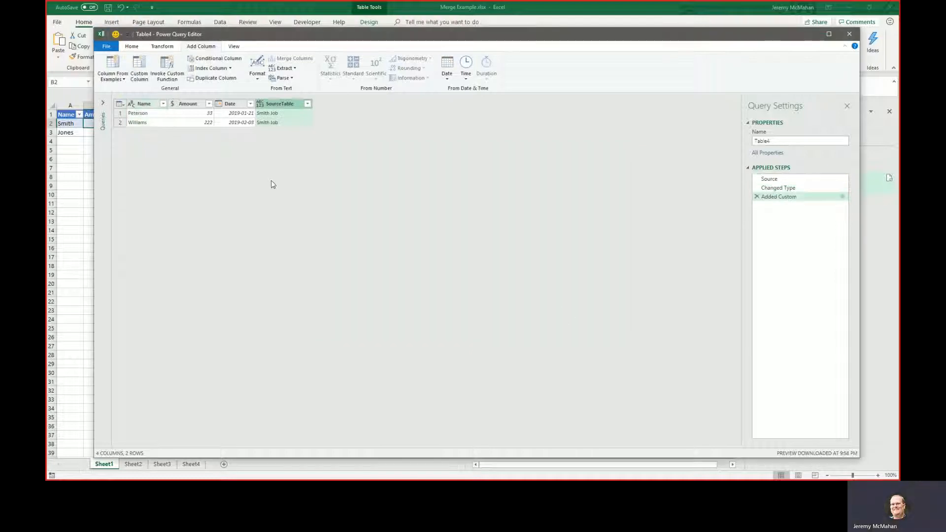
pyautogui.click(106, 46)
pyautogui.moveTo(140, 124)
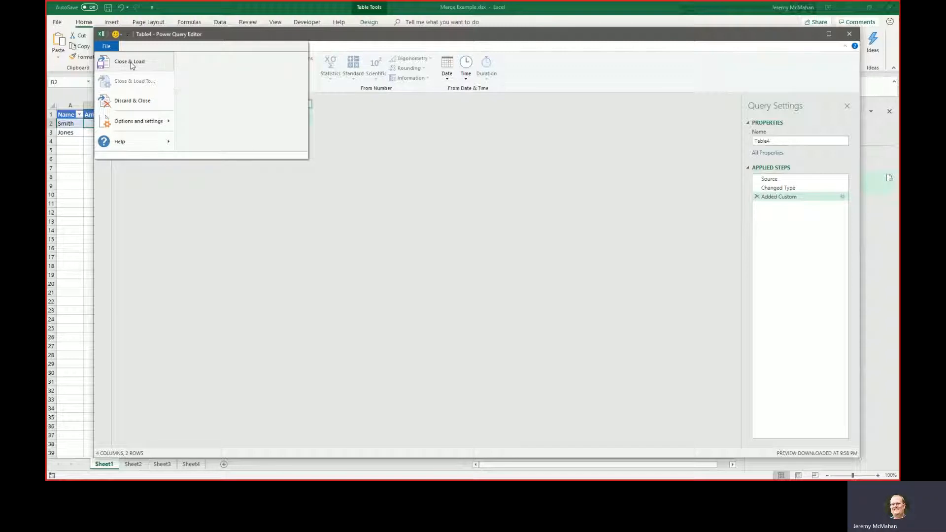
pyautogui.click(132, 62)
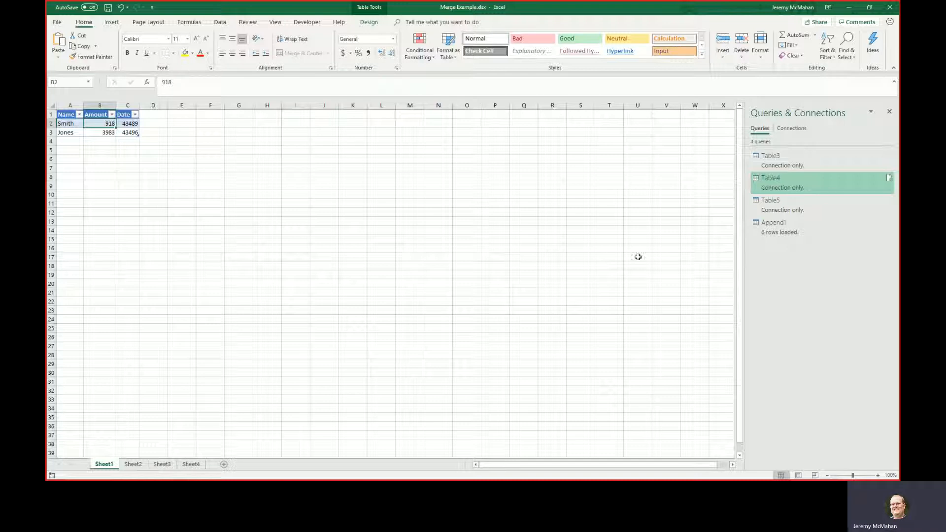
# Edit the Table5 query to add a custom column SourceTable with the formula "Water Fall Project", and close and load it.
pyautogui.rightClick(804, 205)
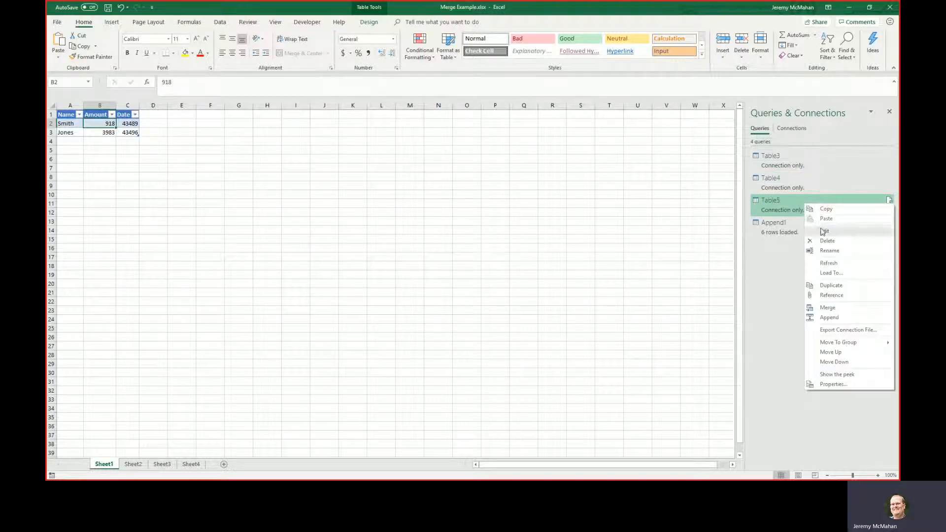
pyautogui.click(822, 231)
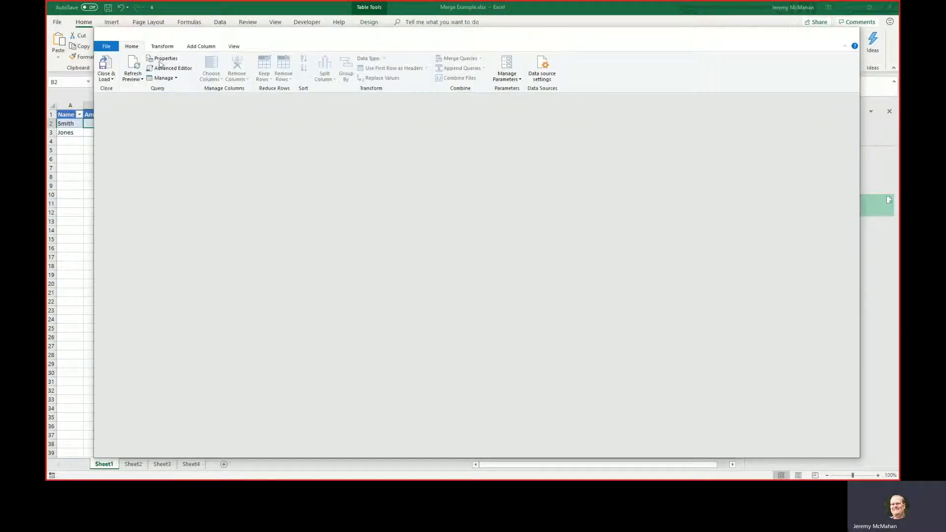
pyautogui.click(202, 46)
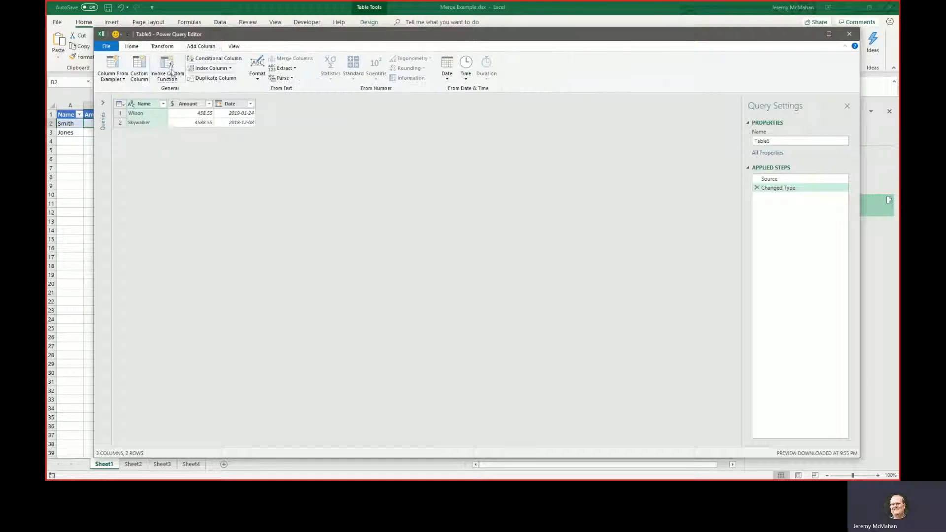
pyautogui.click(139, 68)
pyautogui.moveTo(348, 189); pyautogui.dragTo(309, 192)
pyautogui.write('SourceTable')
pyautogui.click(383, 223)
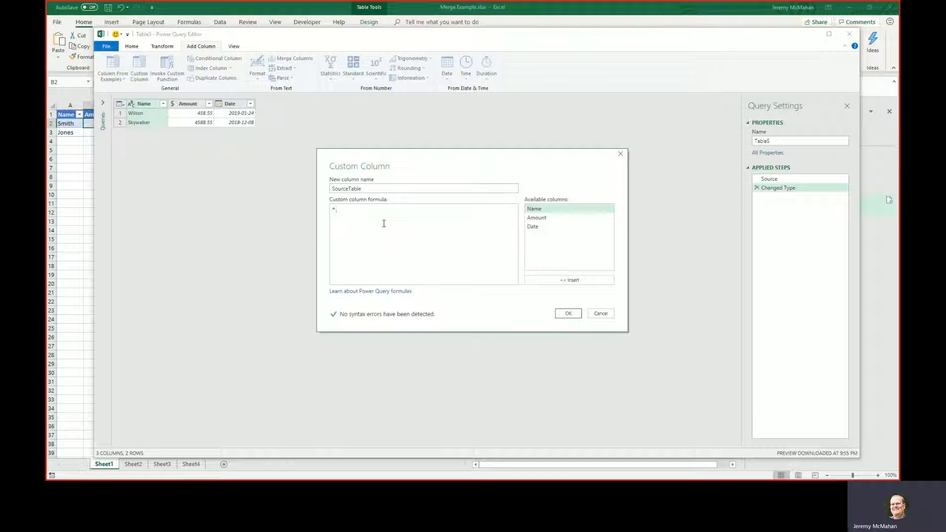
pyautogui.write('"Water Fall Project')
pyautogui.click(568, 313)
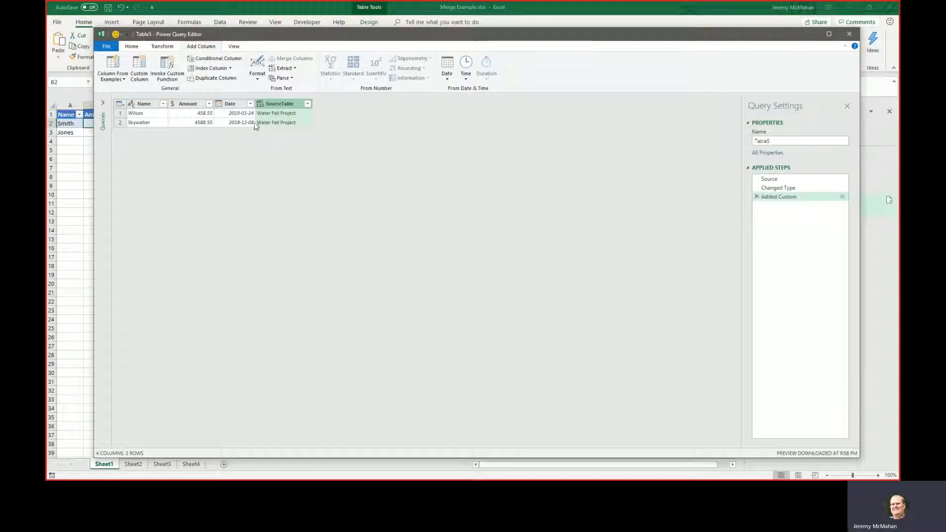
pyautogui.click(106, 45)
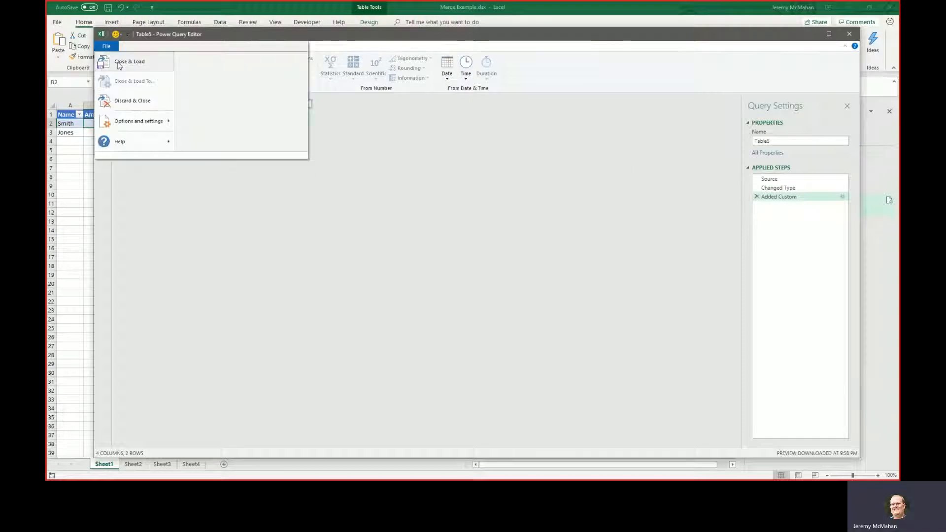
pyautogui.click(119, 62)
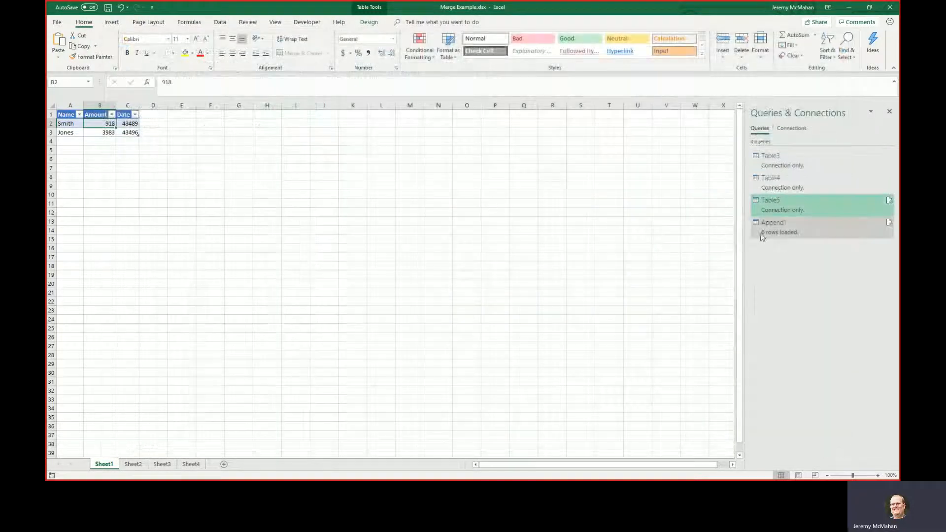
# Open the Append1 query to check its SourceTable column, and close and load it.
pyautogui.rightClick(786, 231)
pyautogui.click(807, 257)
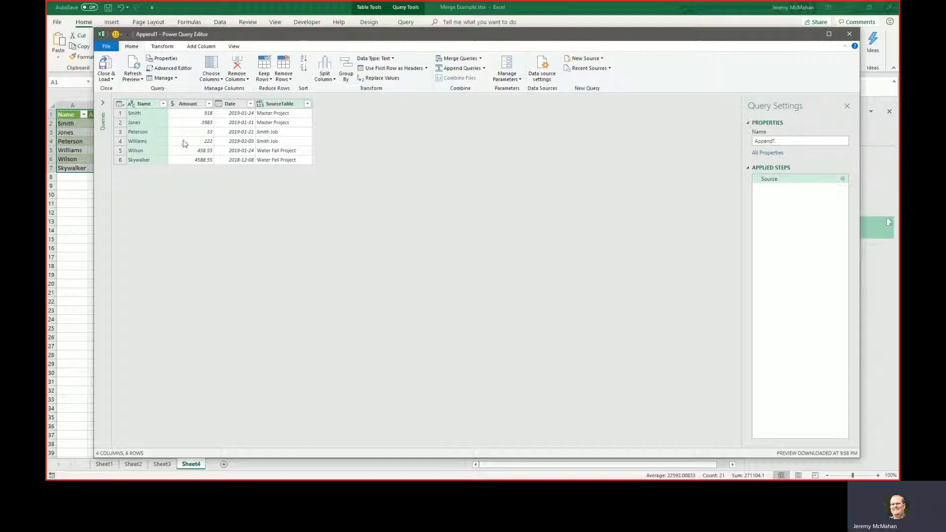
pyautogui.click(105, 64)
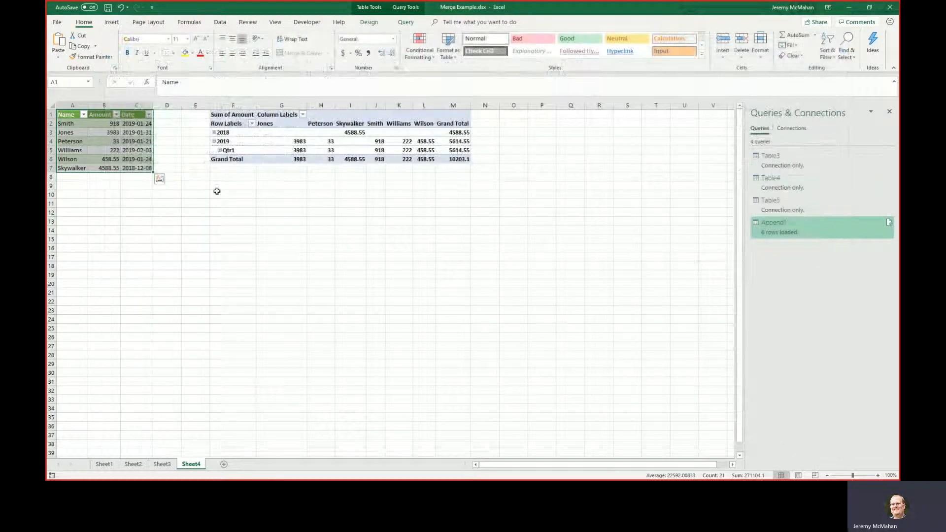
# Refresh the workbook's data to bring the SourceTable column into the appended table on Sheet4.
pyautogui.click(115, 149)
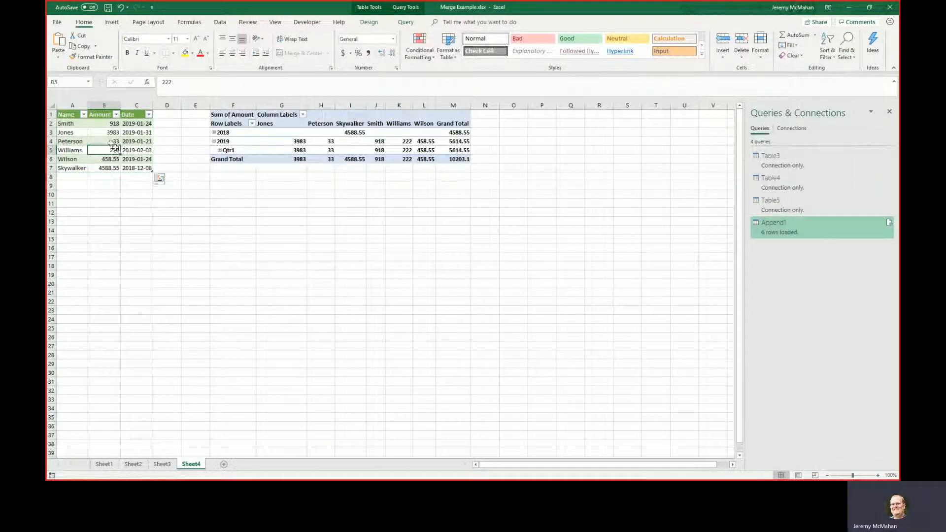
pyautogui.click(220, 22)
pyautogui.click(213, 44)
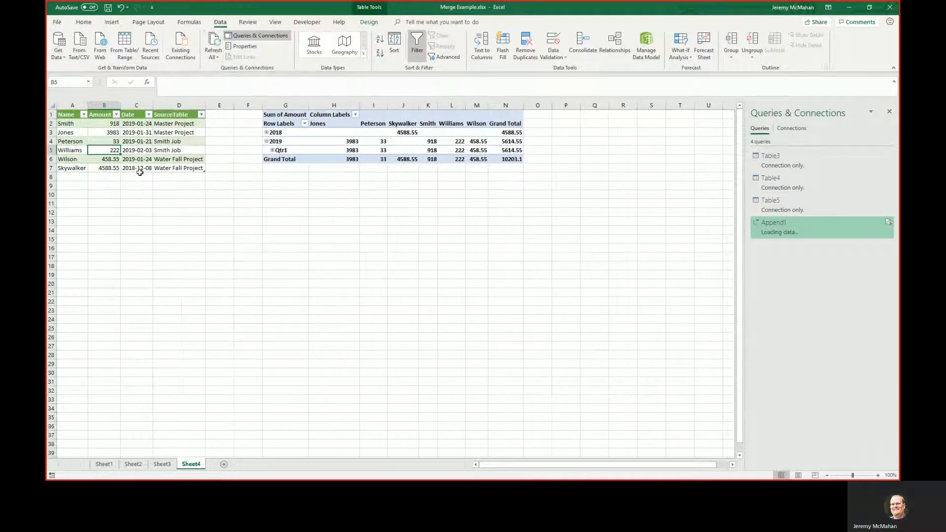
pyautogui.click(178, 149)
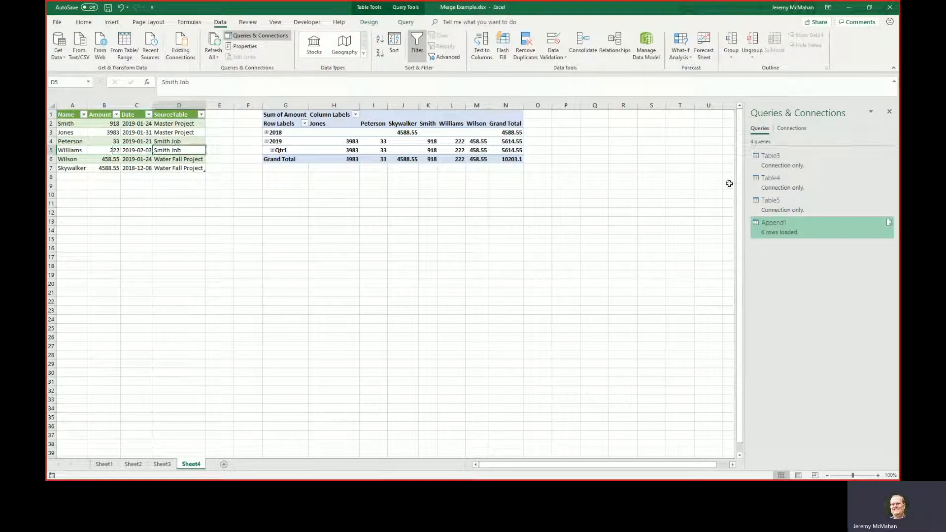
# Refresh the PivotTable on Sheet4 and add the SourceTable field as a report filter, looking through its filter choices.
pyautogui.click(449, 141)
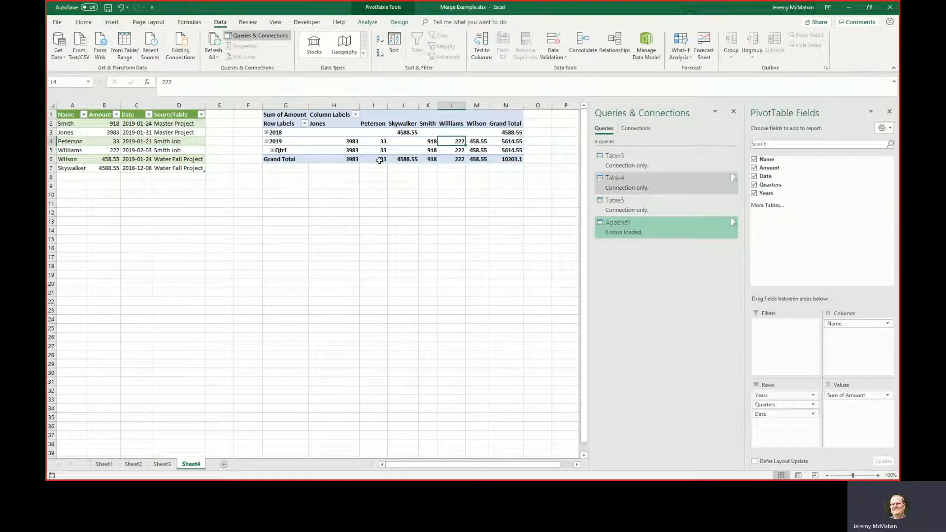
pyautogui.rightClick(381, 142)
pyautogui.click(406, 180)
pyautogui.moveTo(772, 184); pyautogui.dragTo(822, 308)
pyautogui.moveTo(794, 330); pyautogui.dragTo(793, 326)
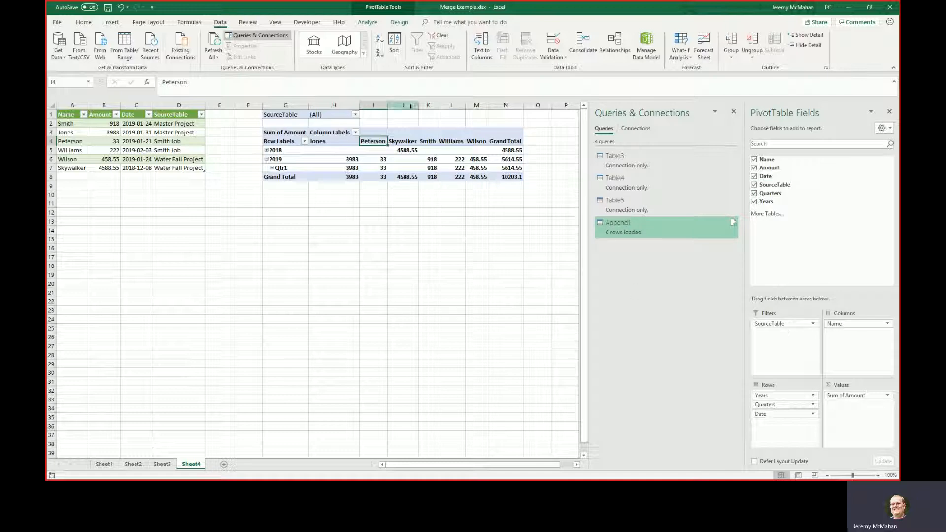
pyautogui.click(355, 115)
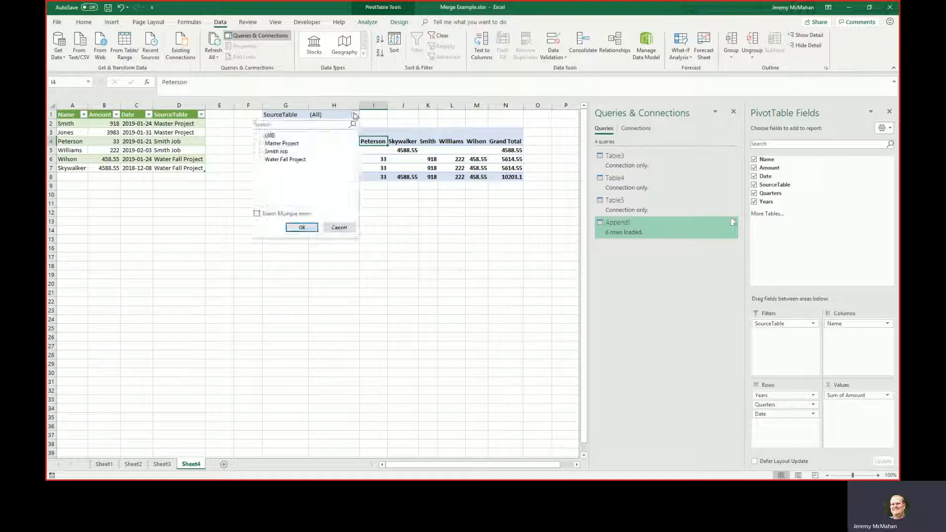
pyautogui.click(339, 227)
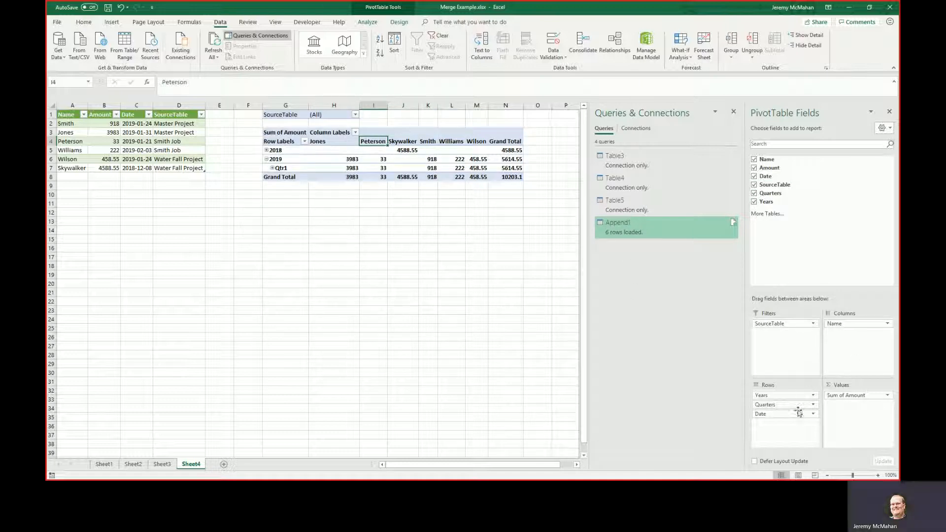
# Replace Name with SourceTable as the PivotTable's column field, and make Name the report filter.
pyautogui.moveTo(854, 321); pyautogui.dragTo(809, 215)
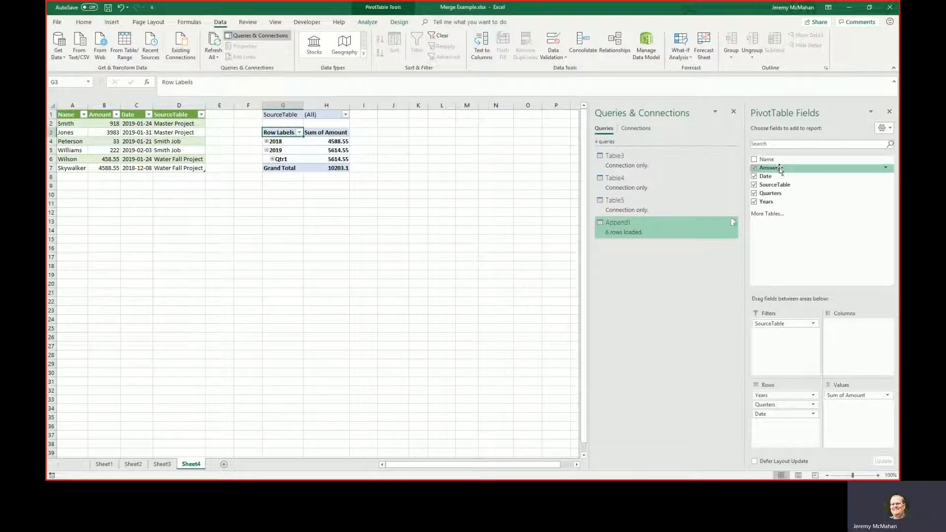
pyautogui.moveTo(782, 185); pyautogui.dragTo(848, 345)
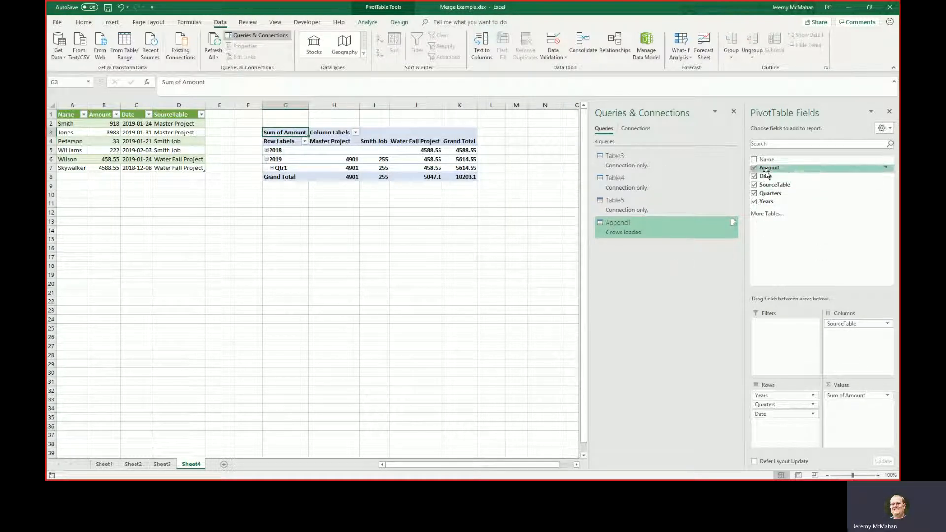
pyautogui.moveTo(766, 159); pyautogui.dragTo(774, 347)
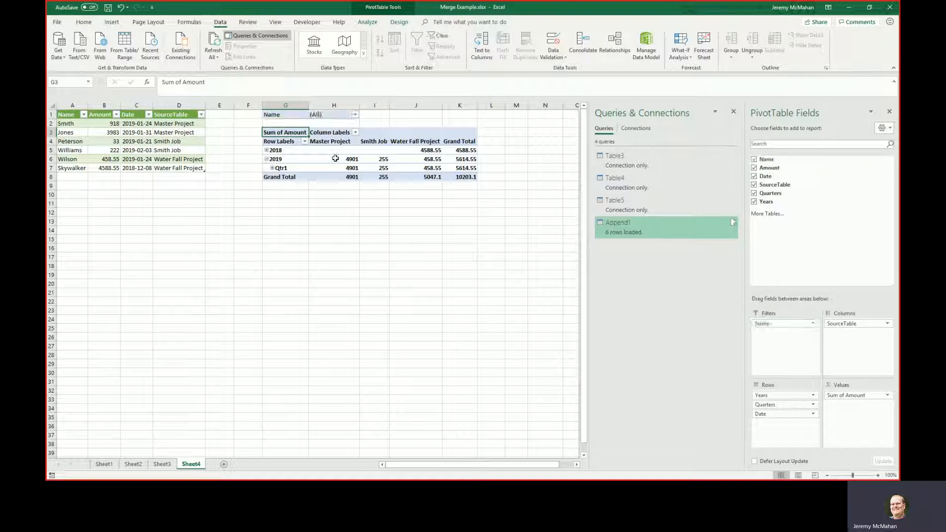
# Filter the PivotTable's Name field to only the person listed in the last row of the appended table.
pyautogui.click(355, 115)
pyautogui.click(275, 159)
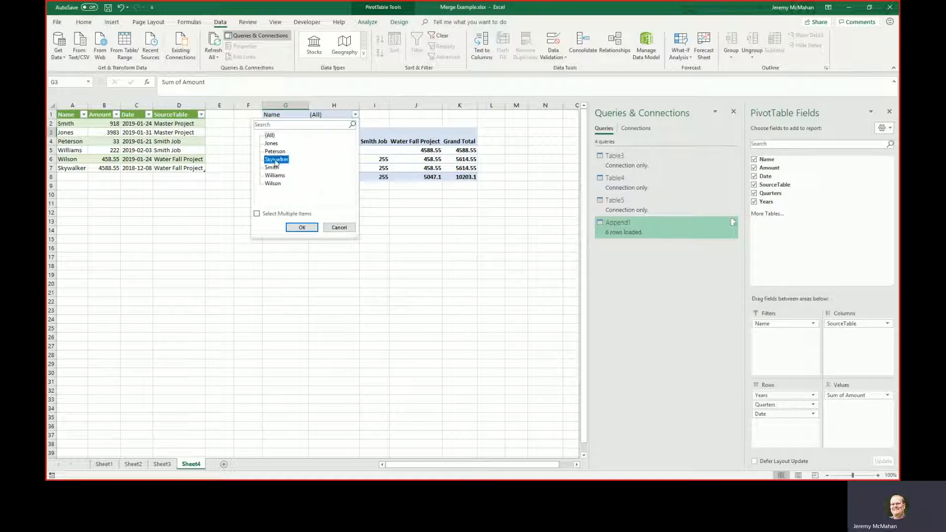
pyautogui.click(301, 228)
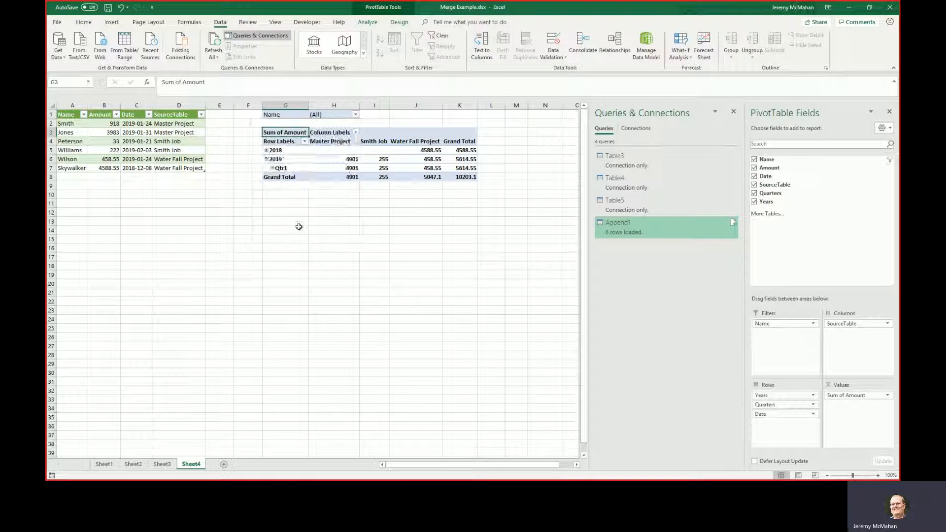
pyautogui.click(326, 150)
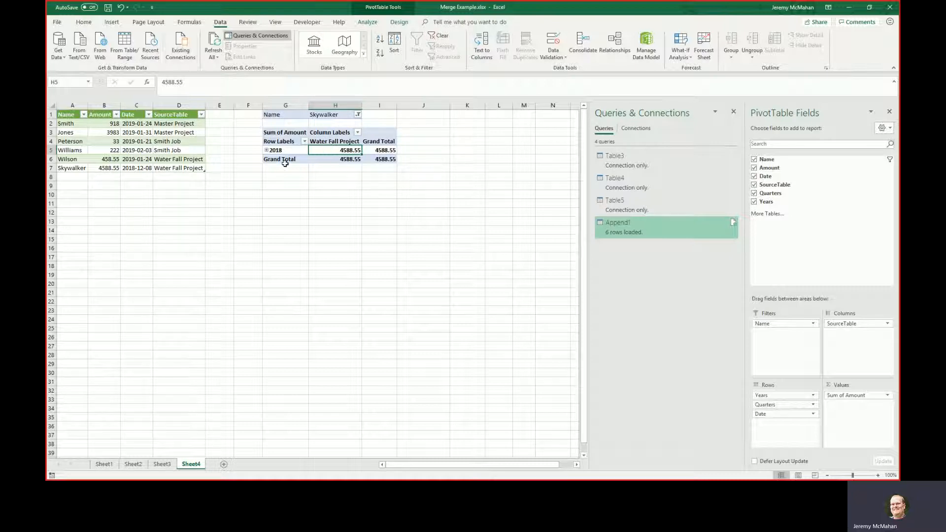
# Return to the appended table on Sheet4 and save the workbook.
pyautogui.click(157, 150)
pyautogui.click(148, 153)
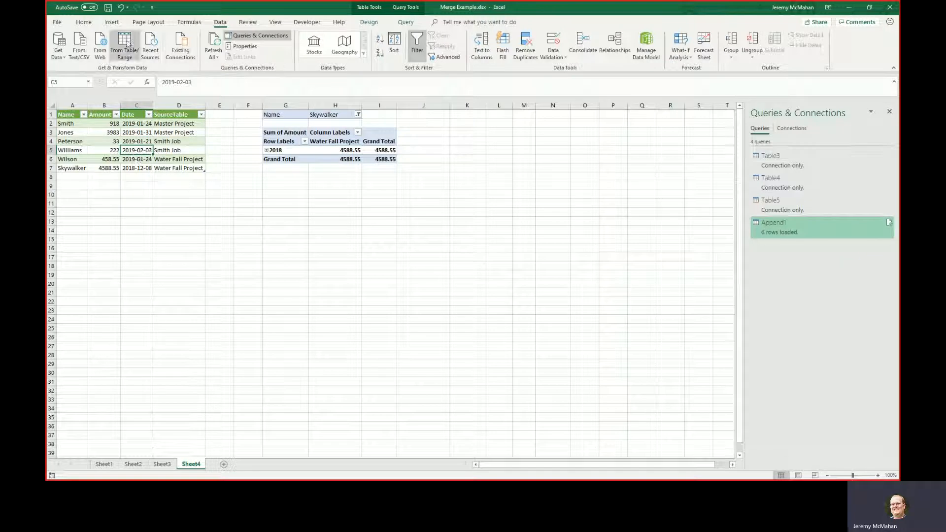
pyautogui.click(108, 7)
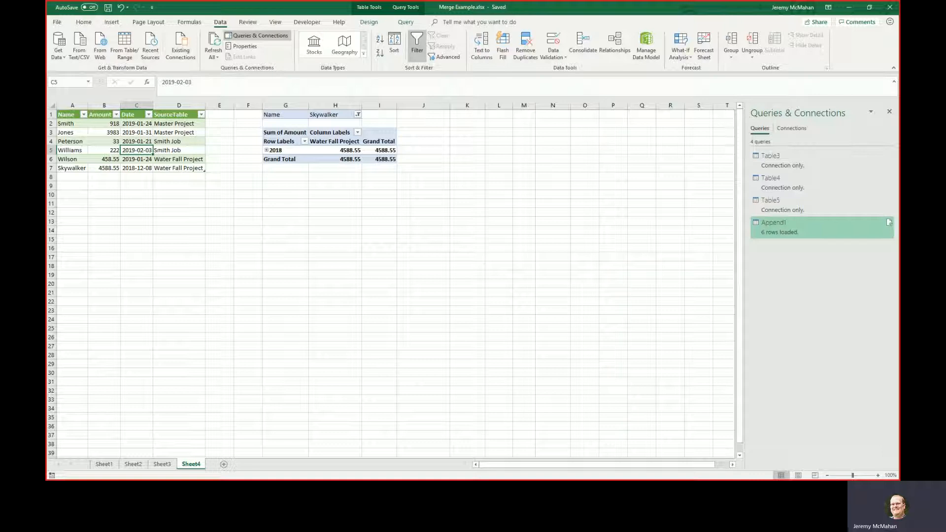